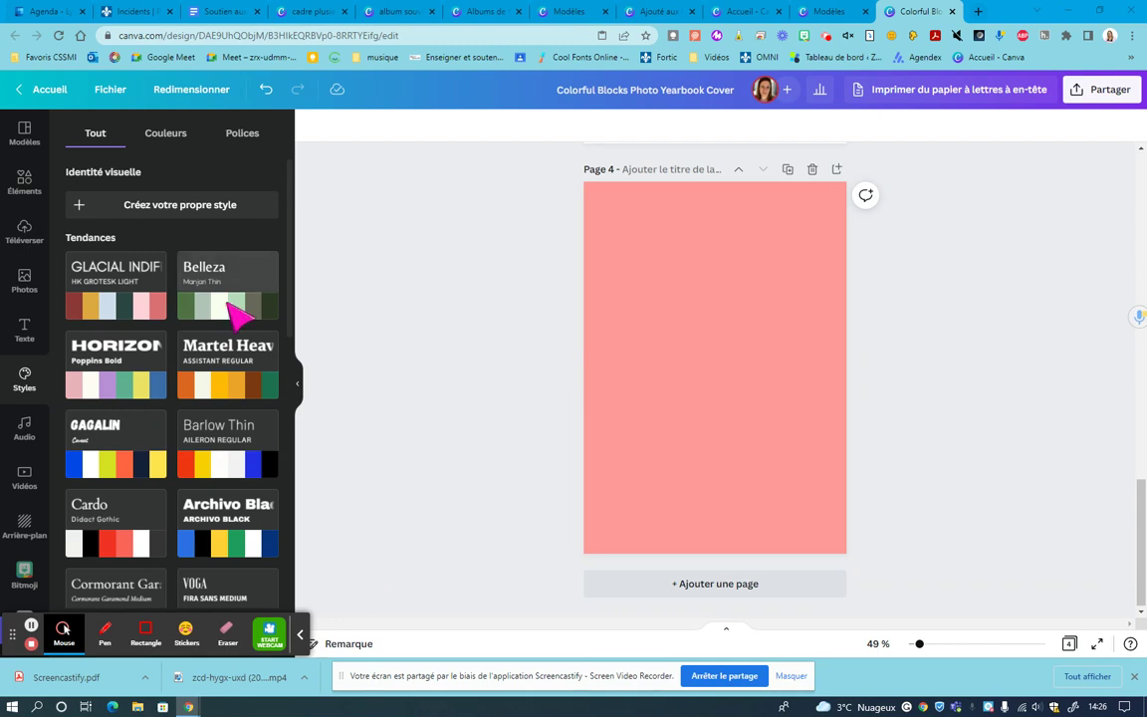
Search the elements for "cadre" and add the frame with three adjacent vertical panels to page 4.
click(24, 182)
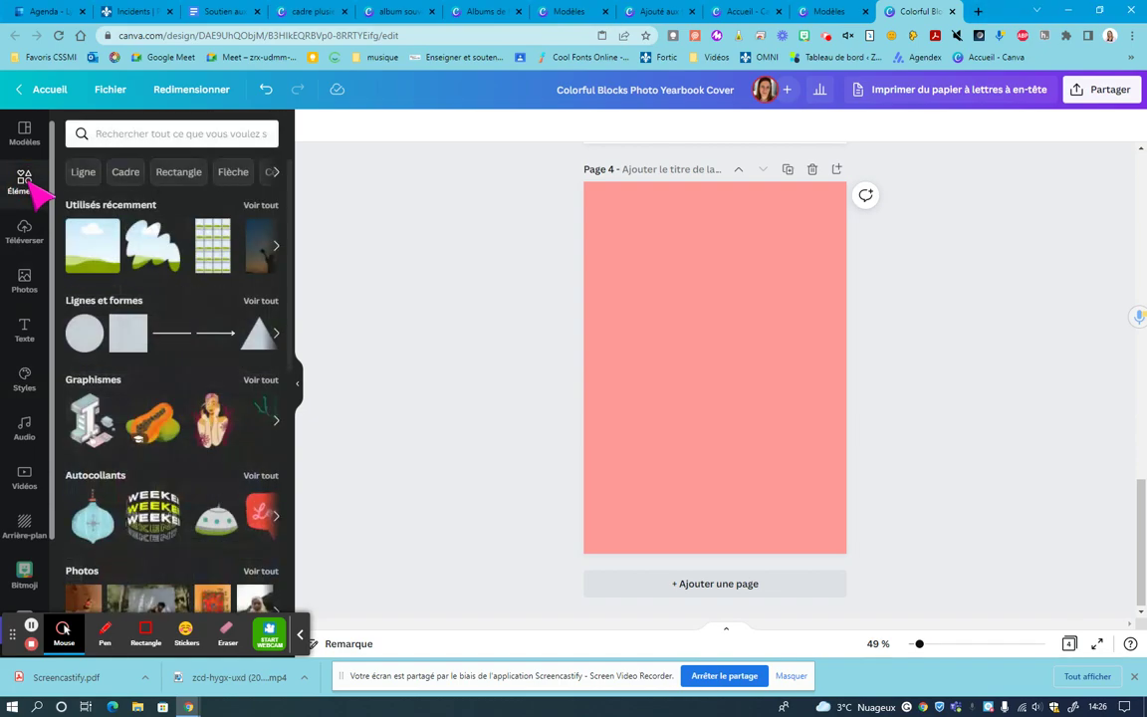
click(127, 135)
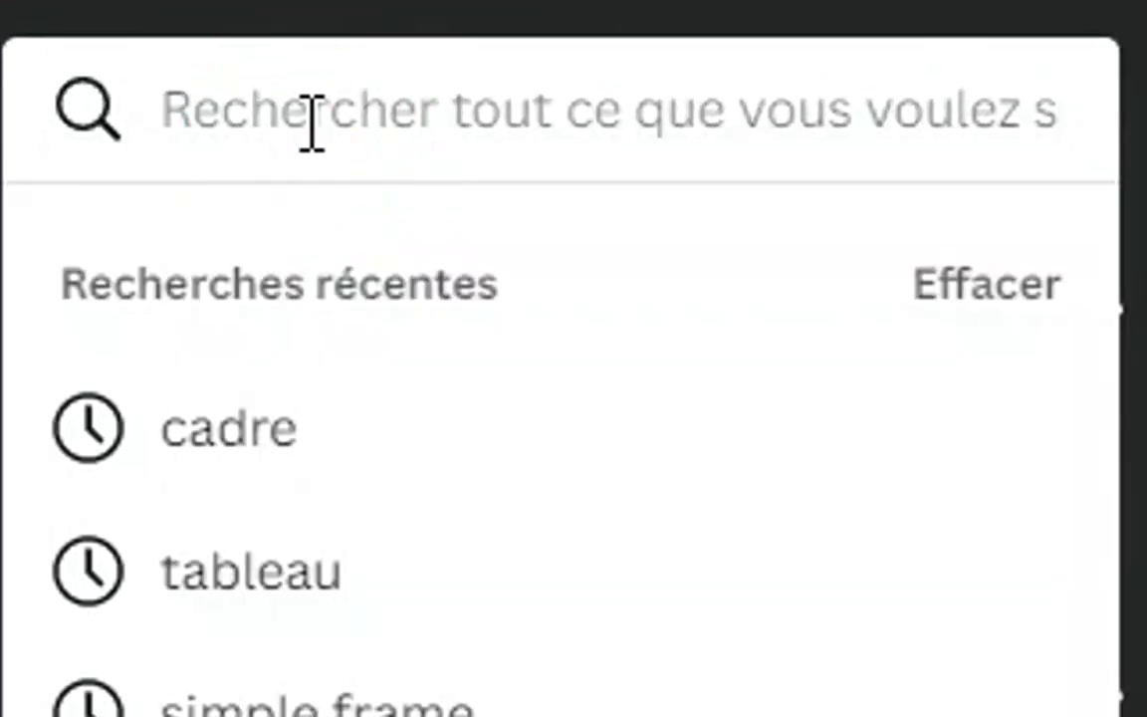
text(cadre)
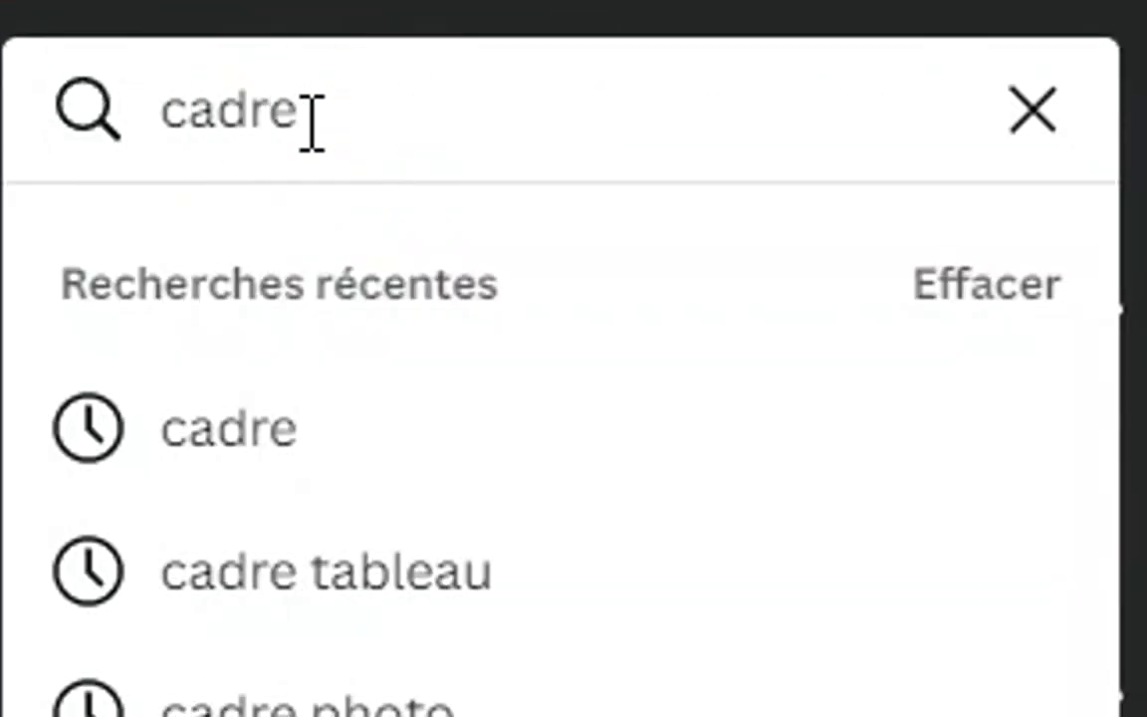
key(Return)
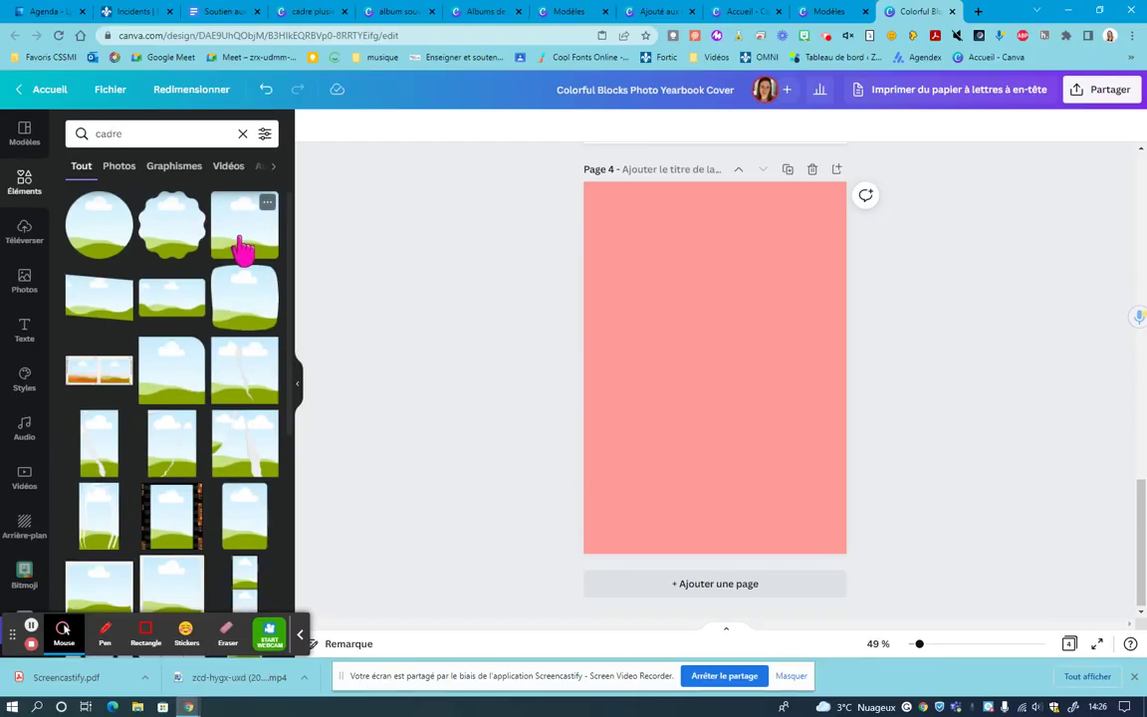
scroll(243, 249, down, 3)
scroll(243, 249, down, 1)
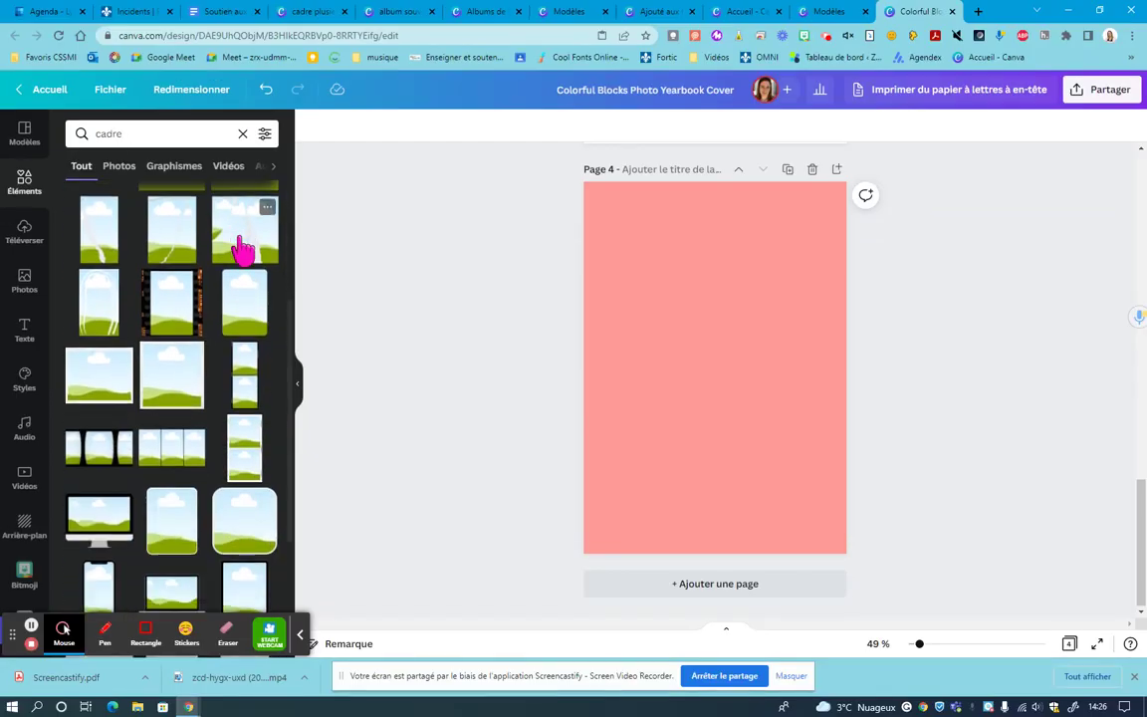
scroll(241, 244, down, 2)
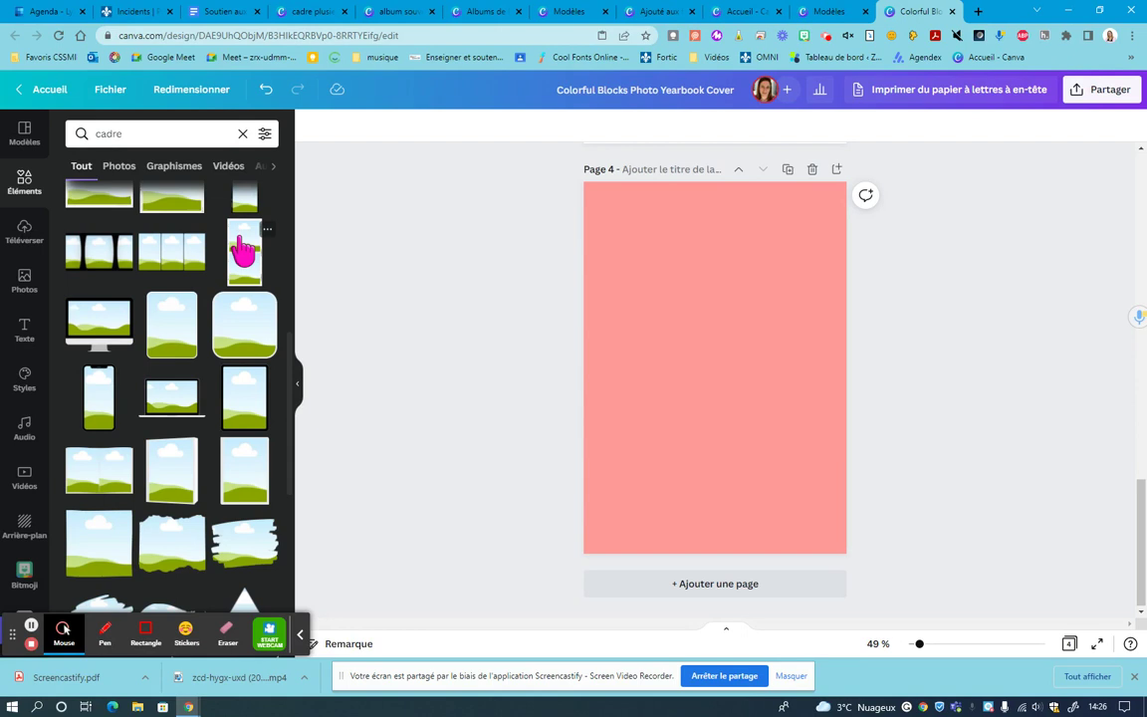
click(171, 251)
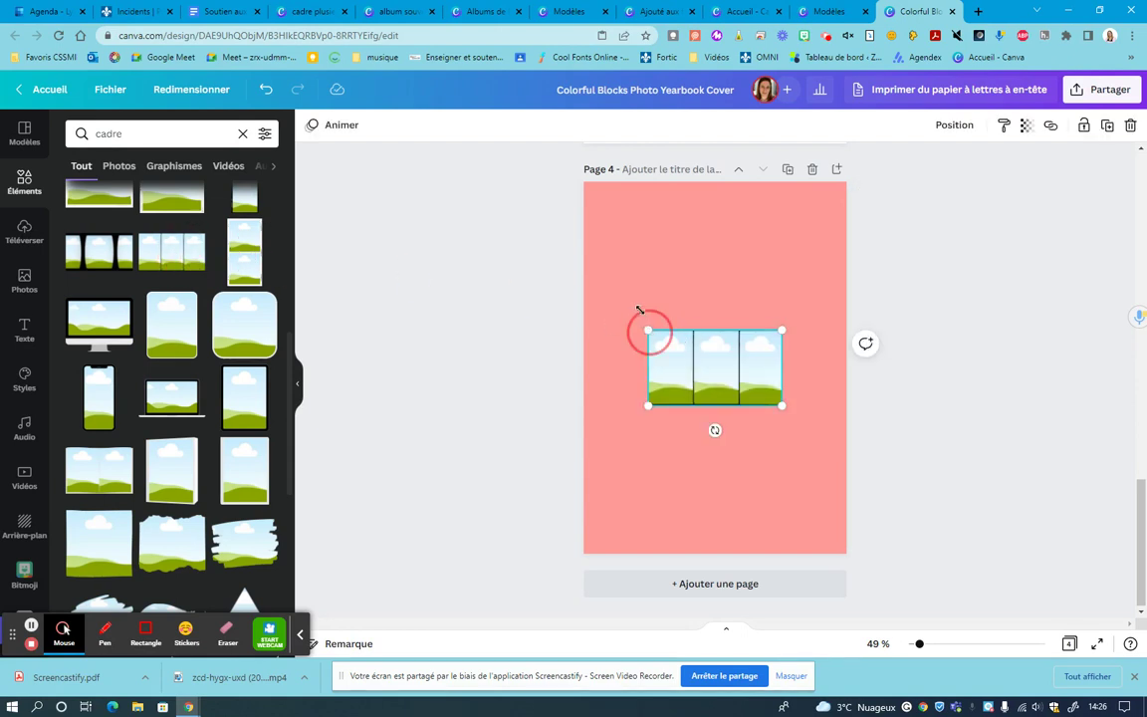
Enlarge the three-panel frame and move it to the upper part of page 4.
drag(640, 310, 597, 299)
drag(723, 348, 739, 279)
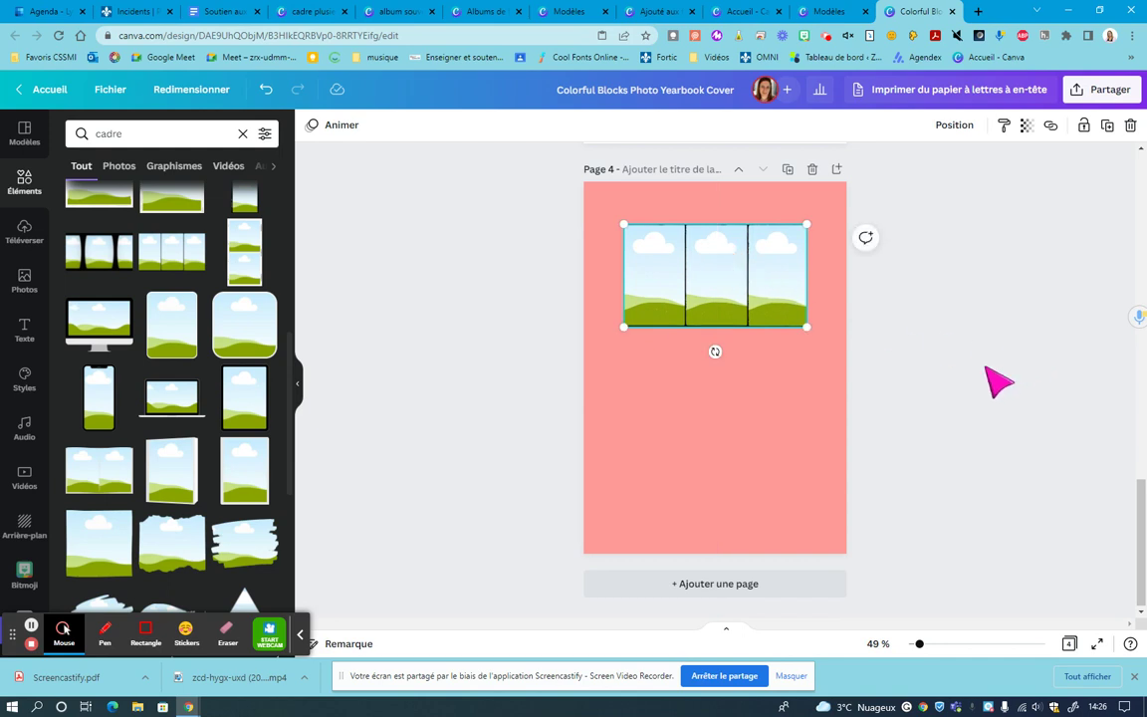
drag(624, 327, 611, 335)
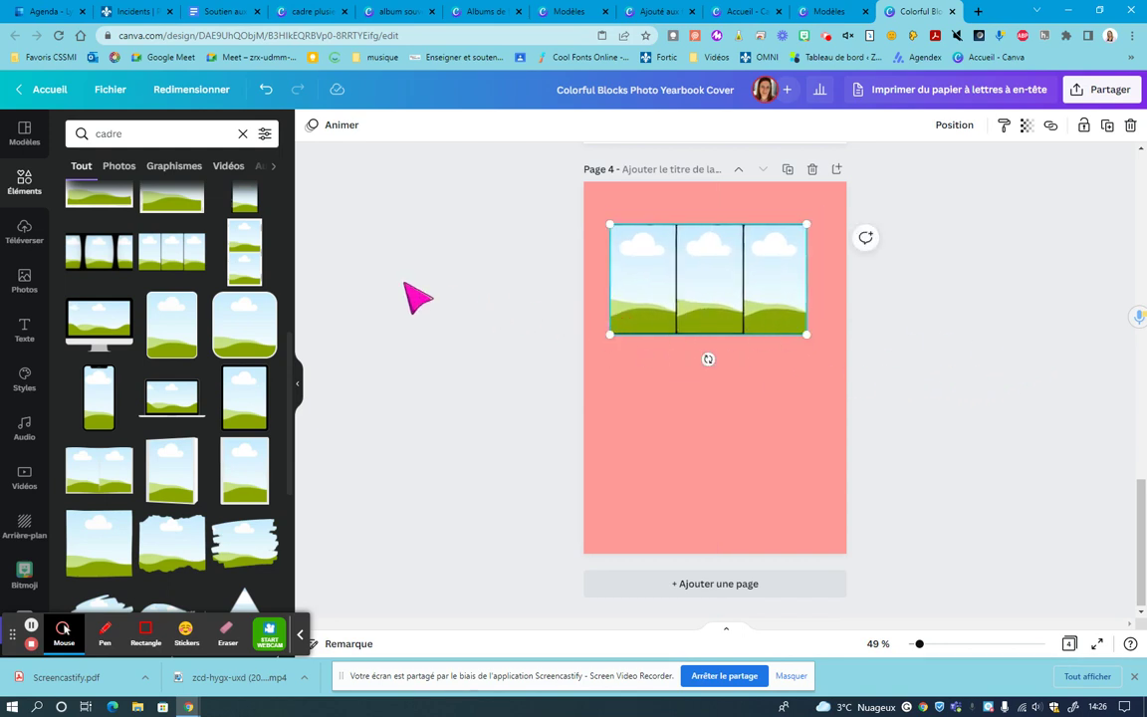
Fill the three frame panels with stock photos: two seated people, the red cake slice, and the two standing people.
click(35, 293)
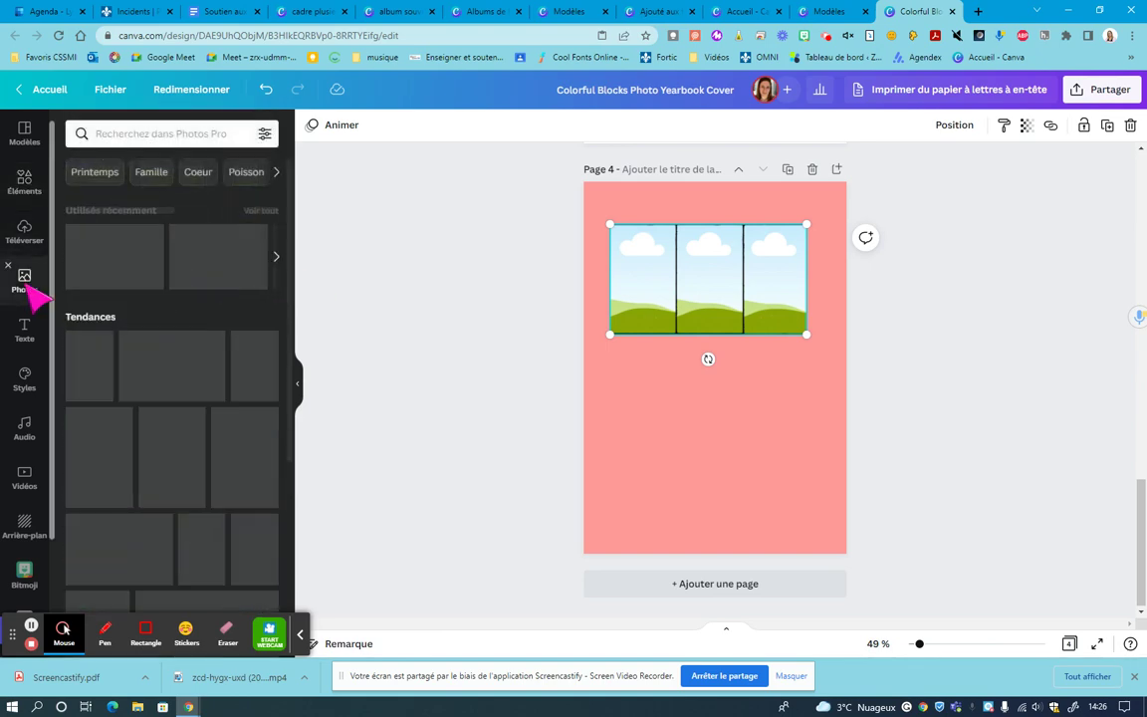
scroll(204, 388, down, 5)
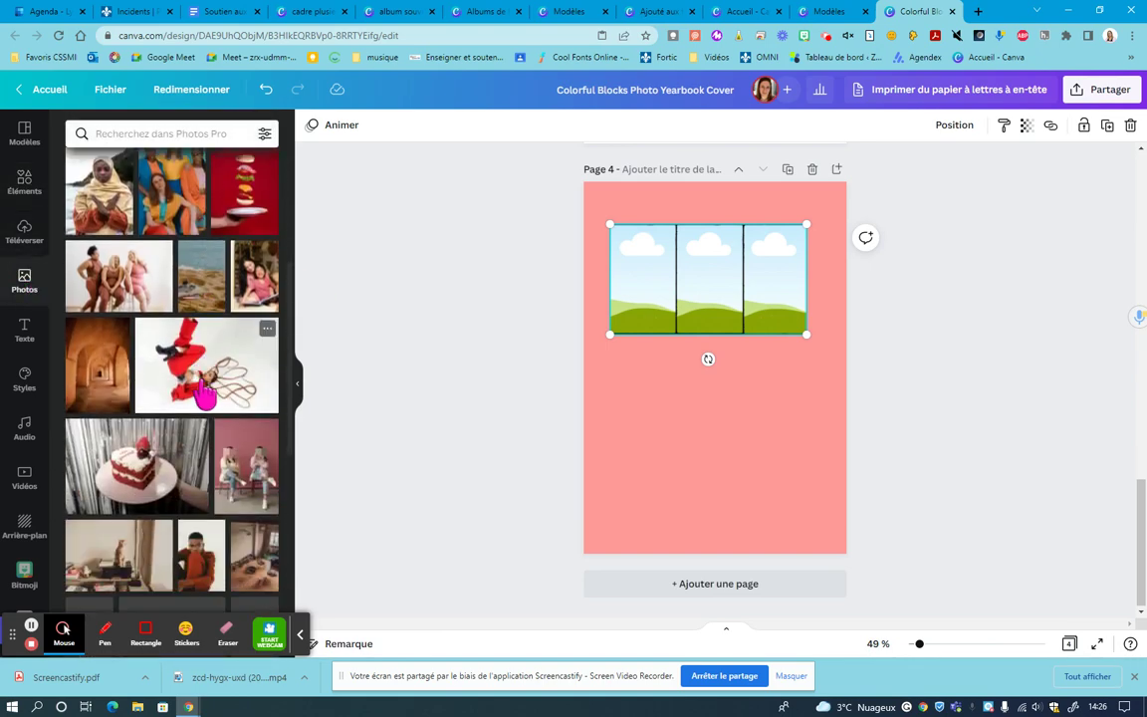
scroll(248, 396, down, 1)
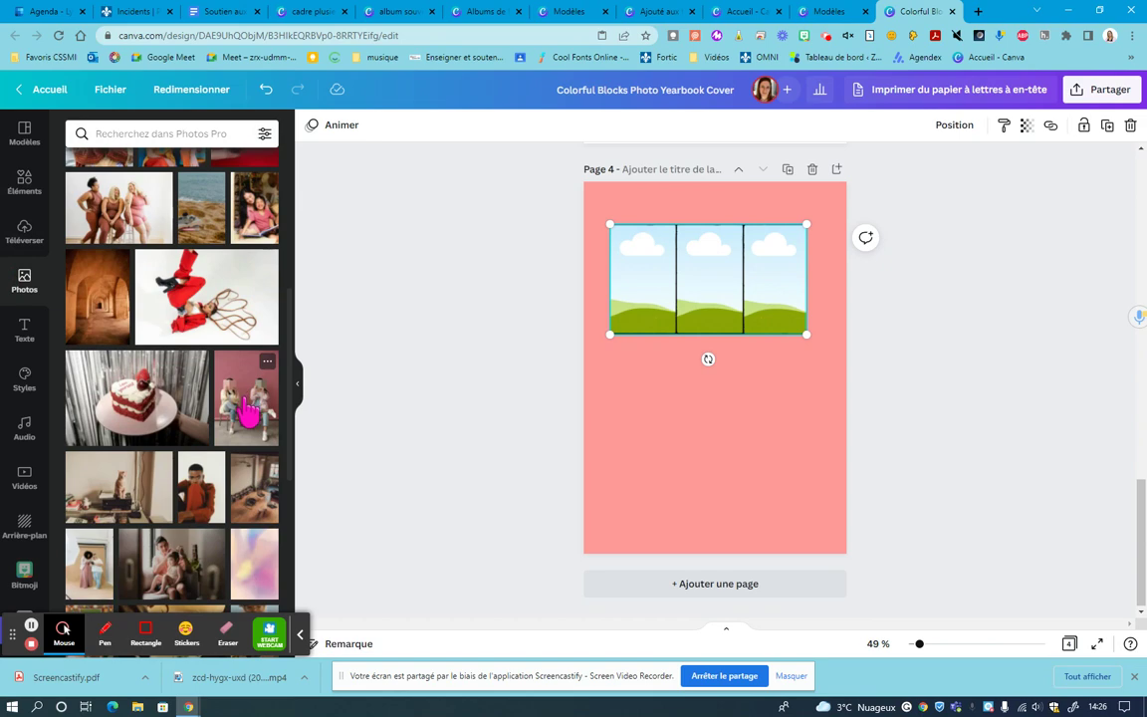
drag(248, 409, 639, 277)
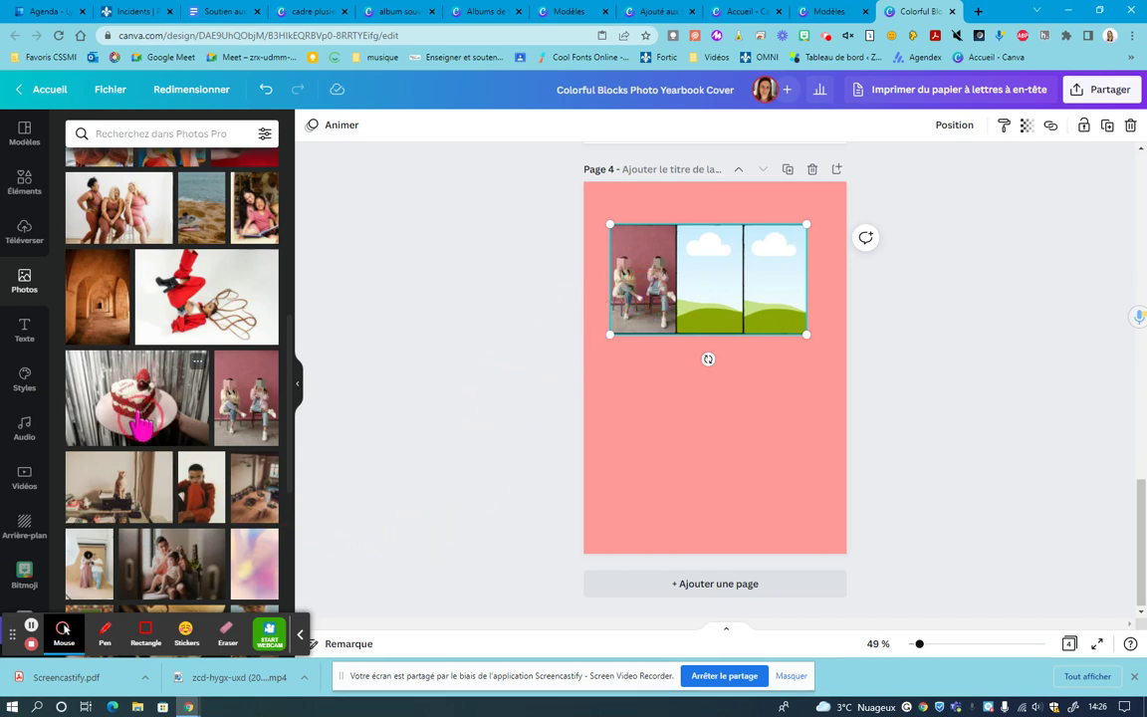
drag(143, 404, 710, 284)
scroll(160, 595, down, 2)
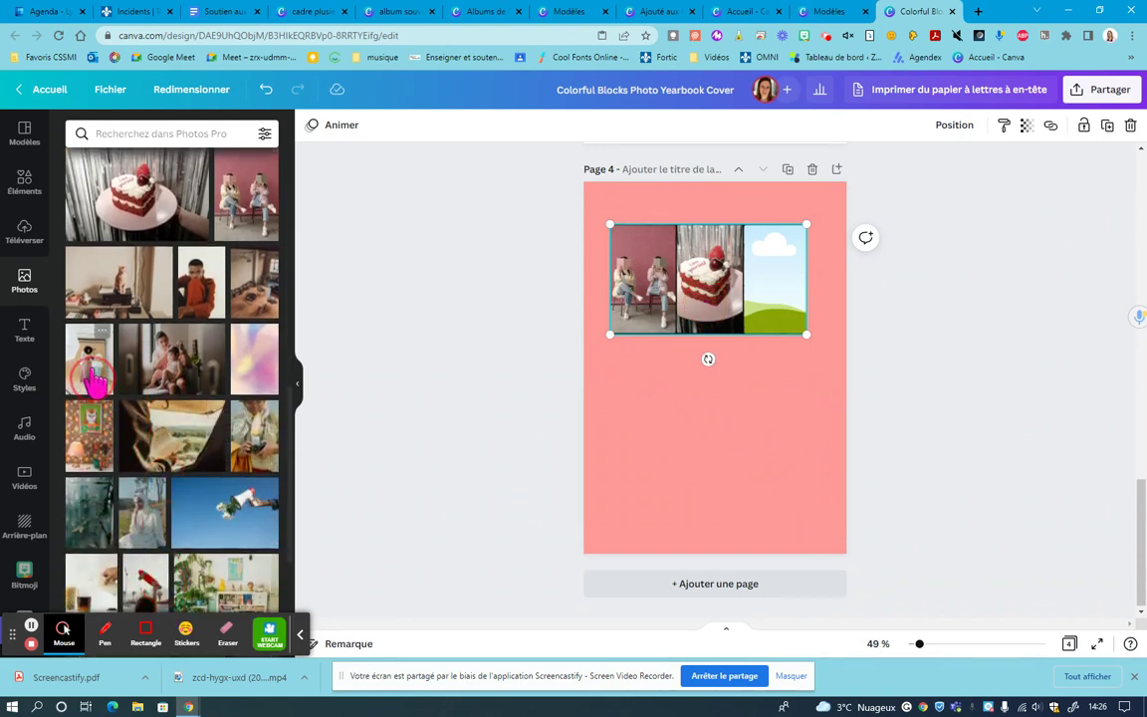
drag(95, 385, 754, 270)
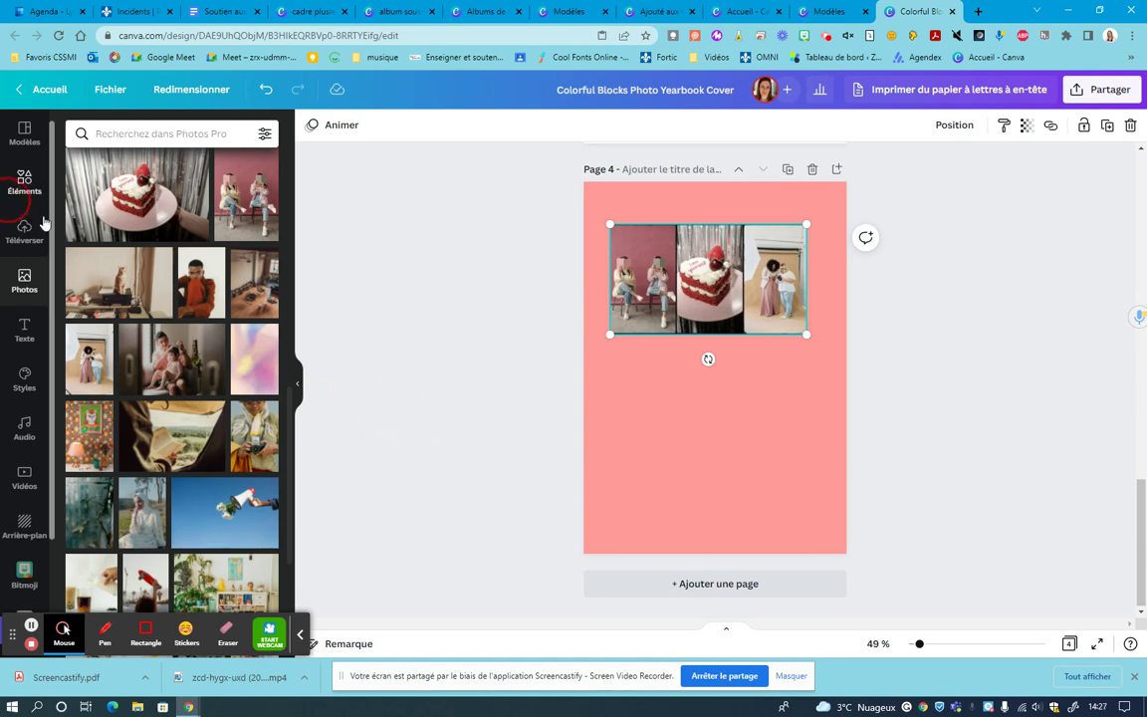
Upload the image file "artifice" from the Bureau folder.
click(29, 242)
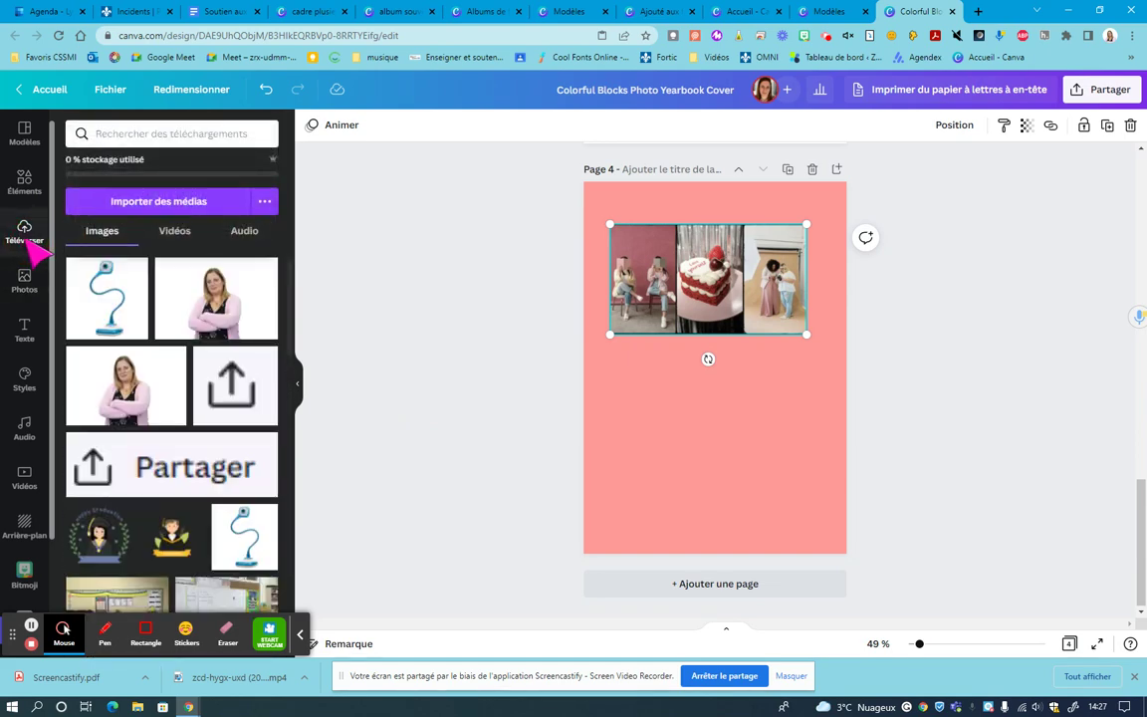
click(168, 207)
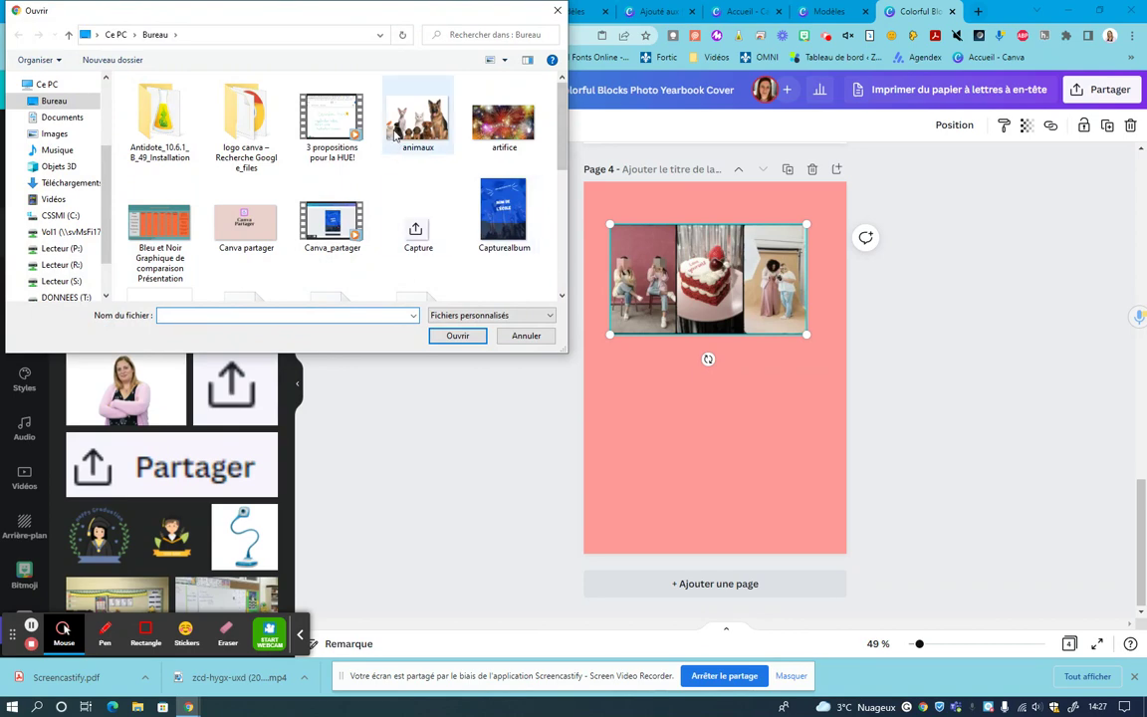
click(510, 124)
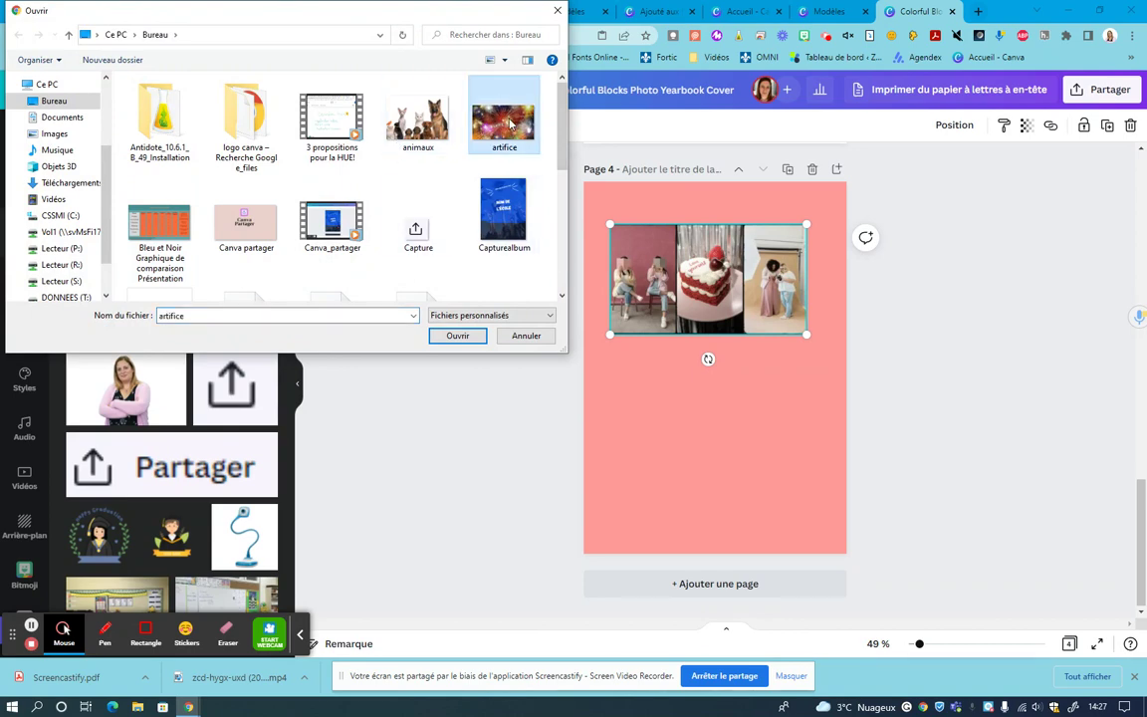
click(457, 336)
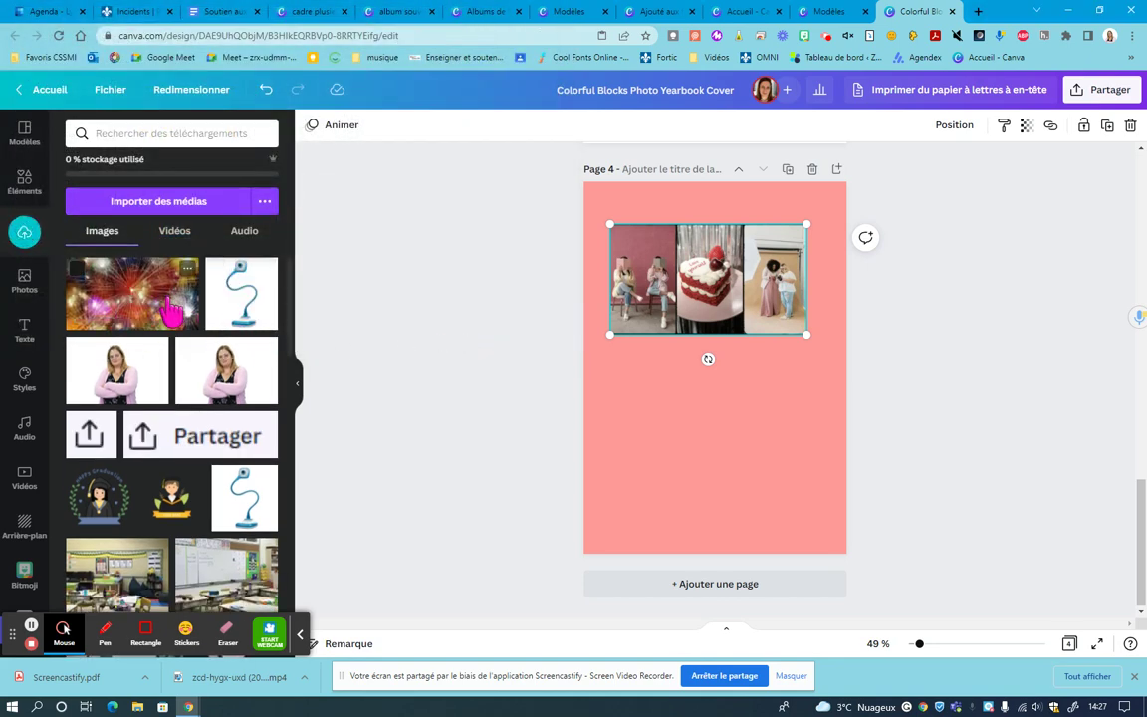
click(151, 133)
text(ca)
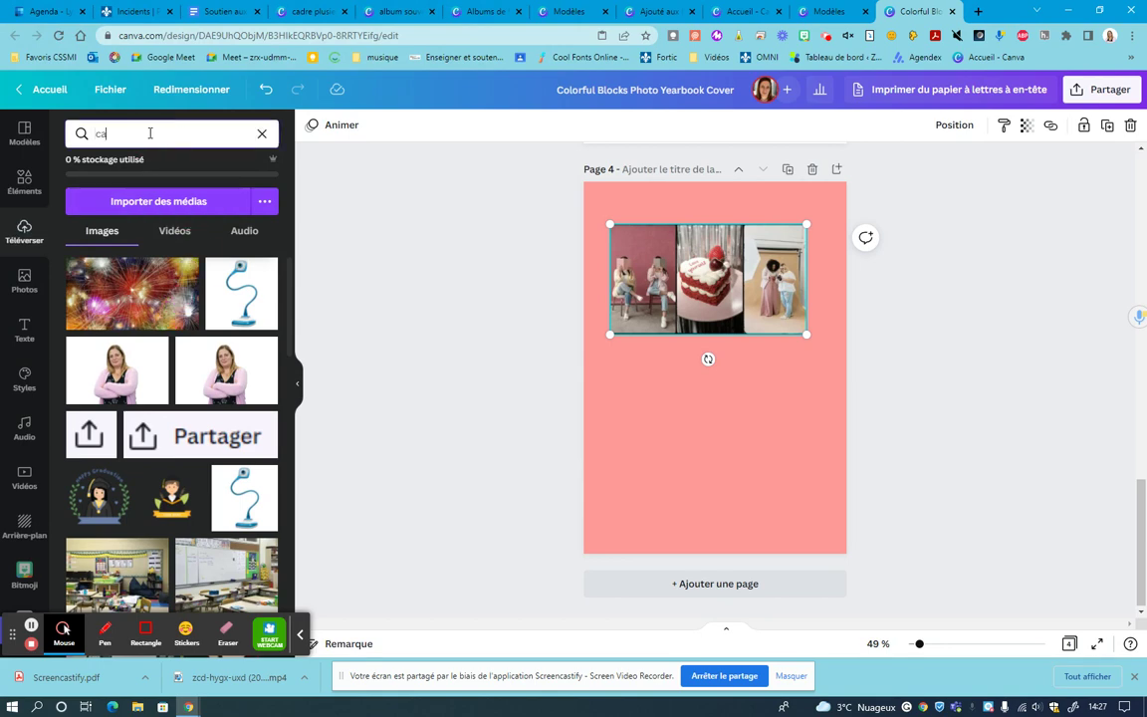
text(dre)
key(Return)
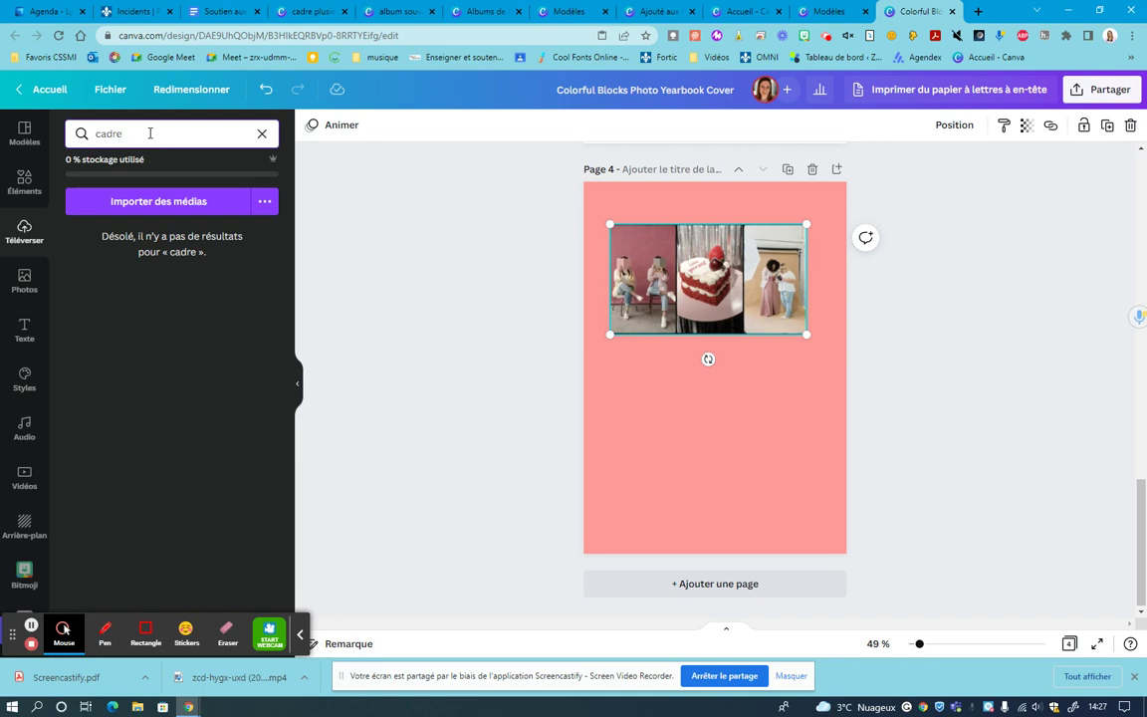
Add the diamond-shaped frame from the "cadre" element results to page 4, below the three-photo strip.
click(23, 181)
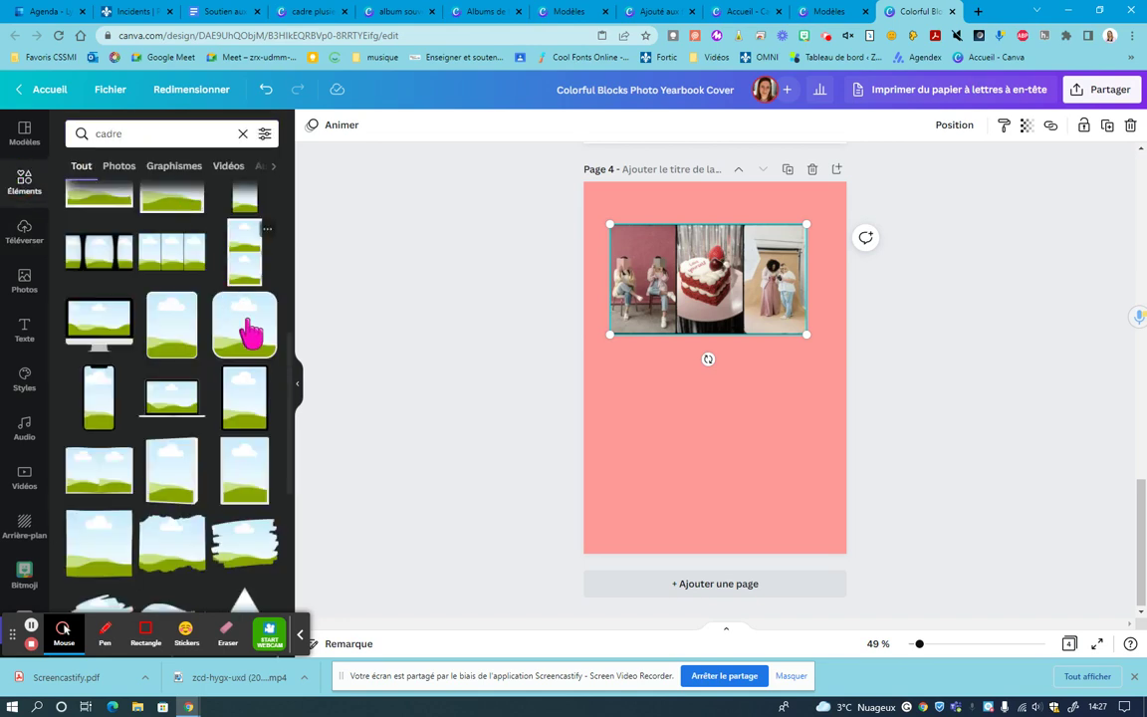
scroll(249, 466, down, 3)
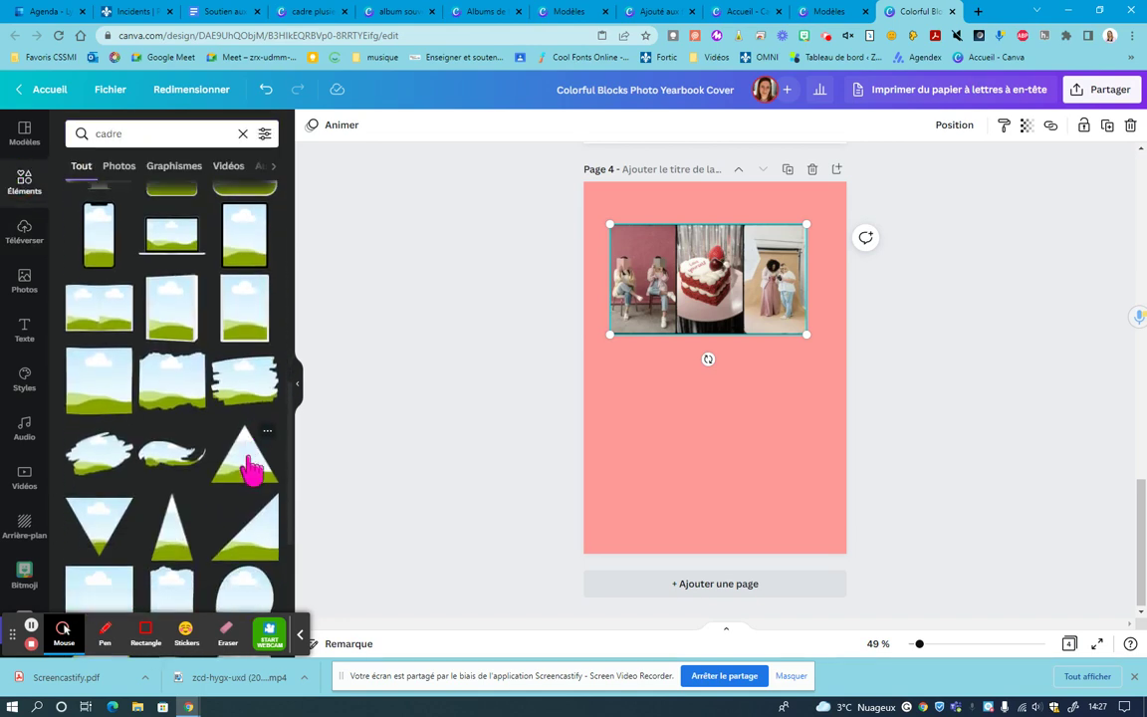
scroll(249, 467, down, 2)
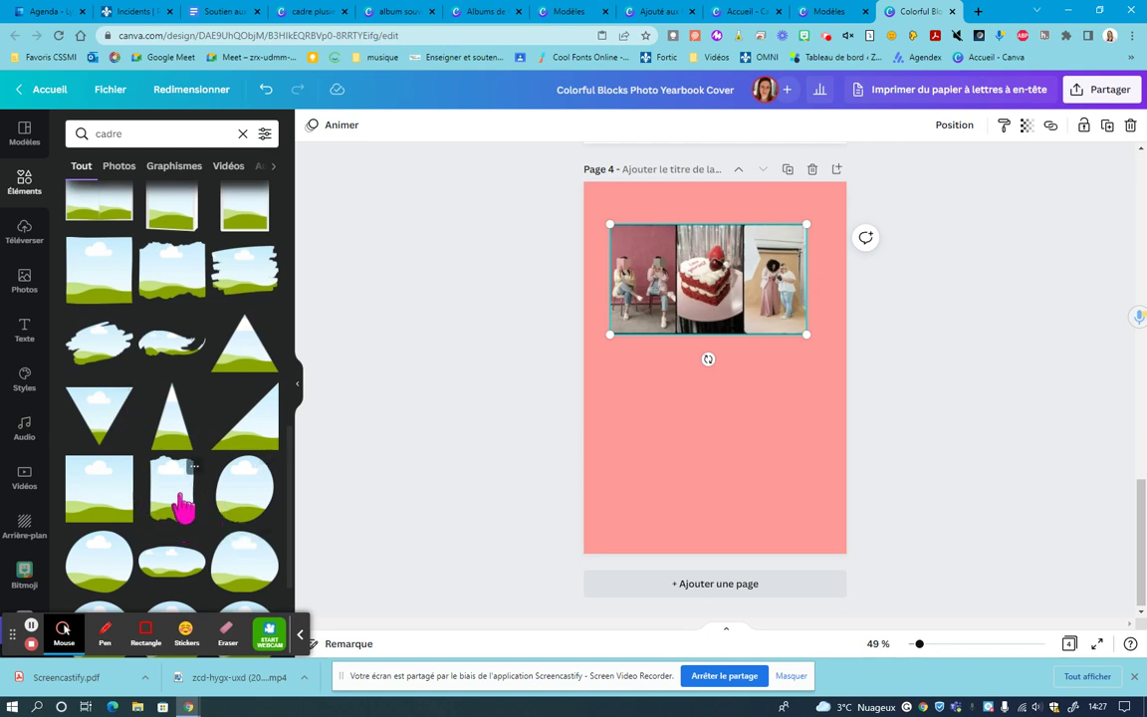
scroll(217, 504, down, 3)
scroll(183, 483, down, 2)
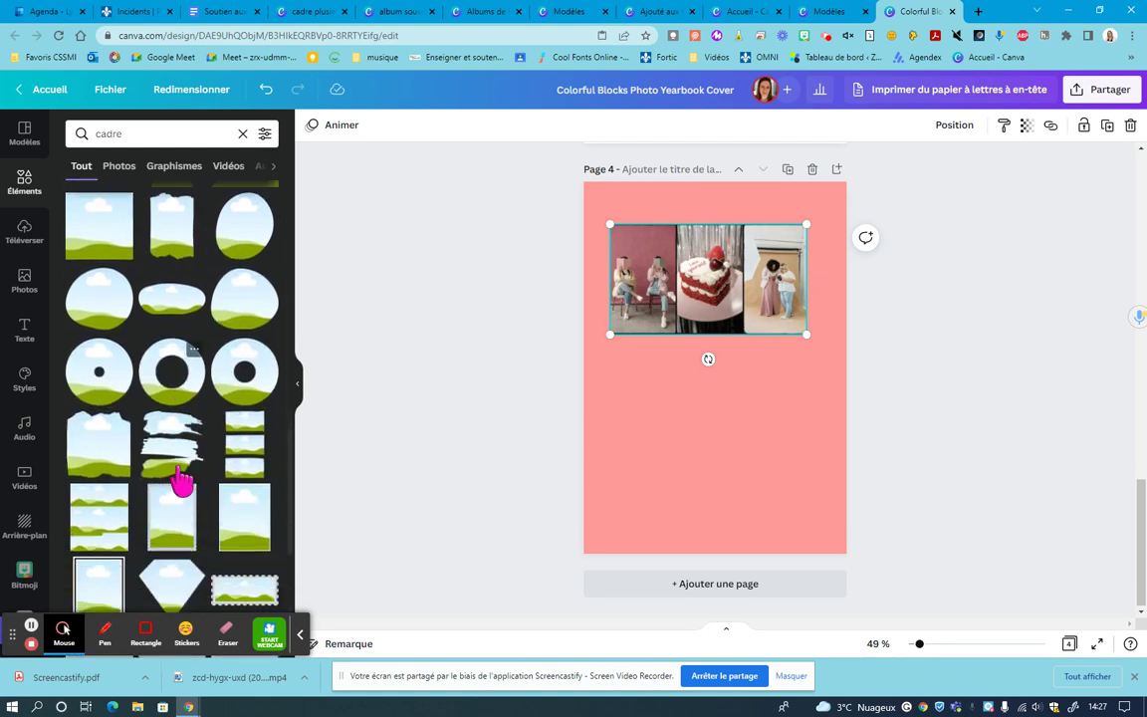
scroll(183, 481, down, 1)
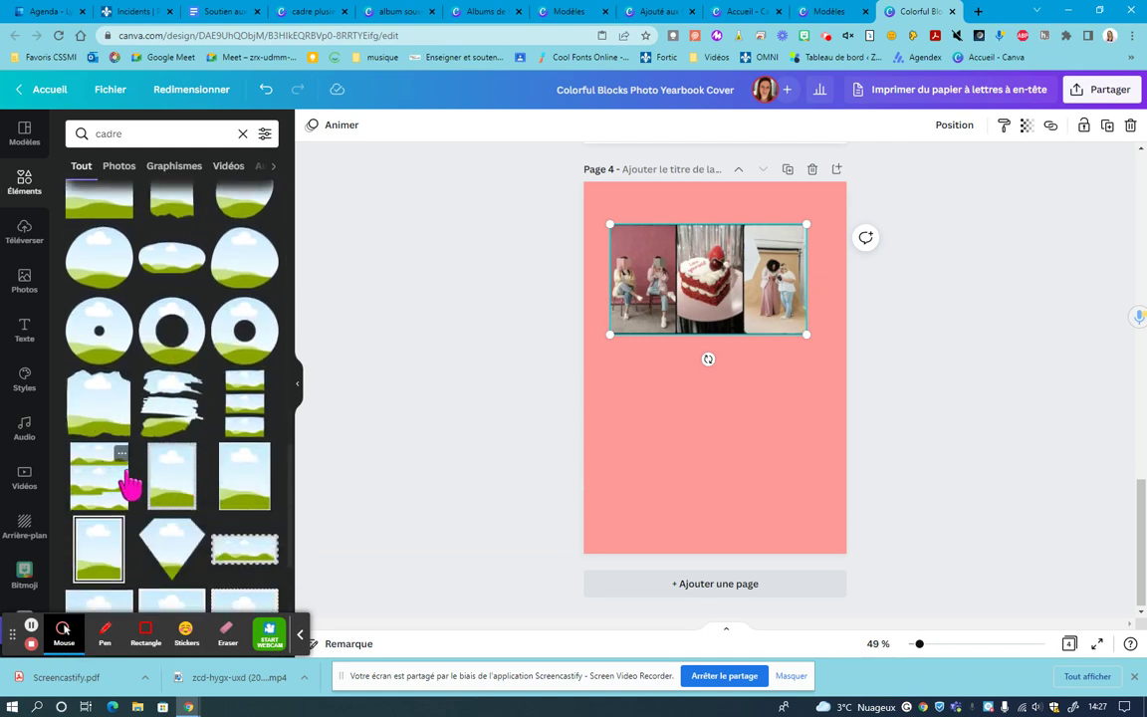
scroll(130, 483, down, 3)
drag(179, 344, 701, 408)
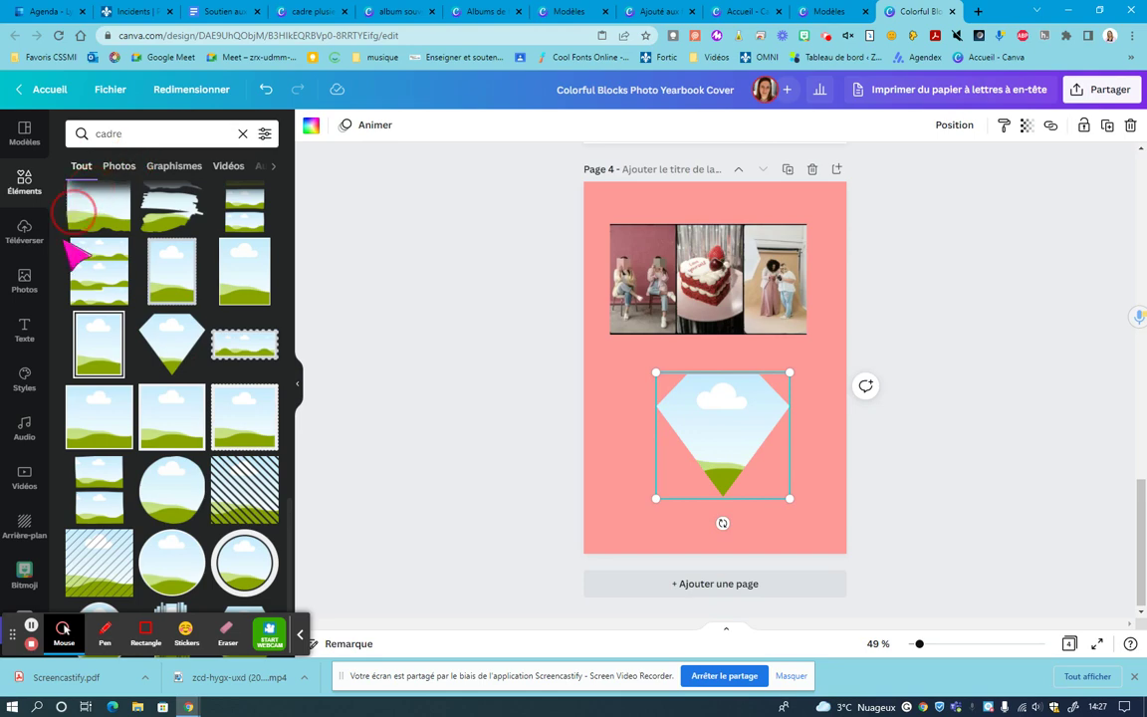
Clear the search in the uploads and fill the diamond-shaped frame with the fireworks image.
click(26, 233)
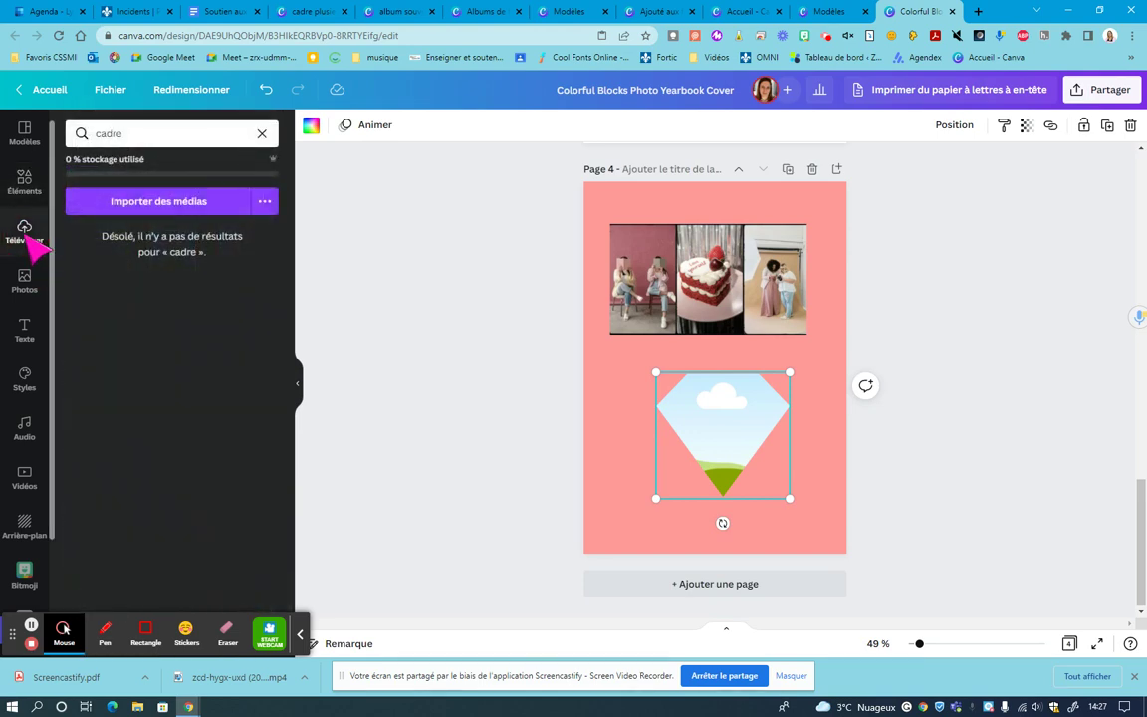
click(262, 133)
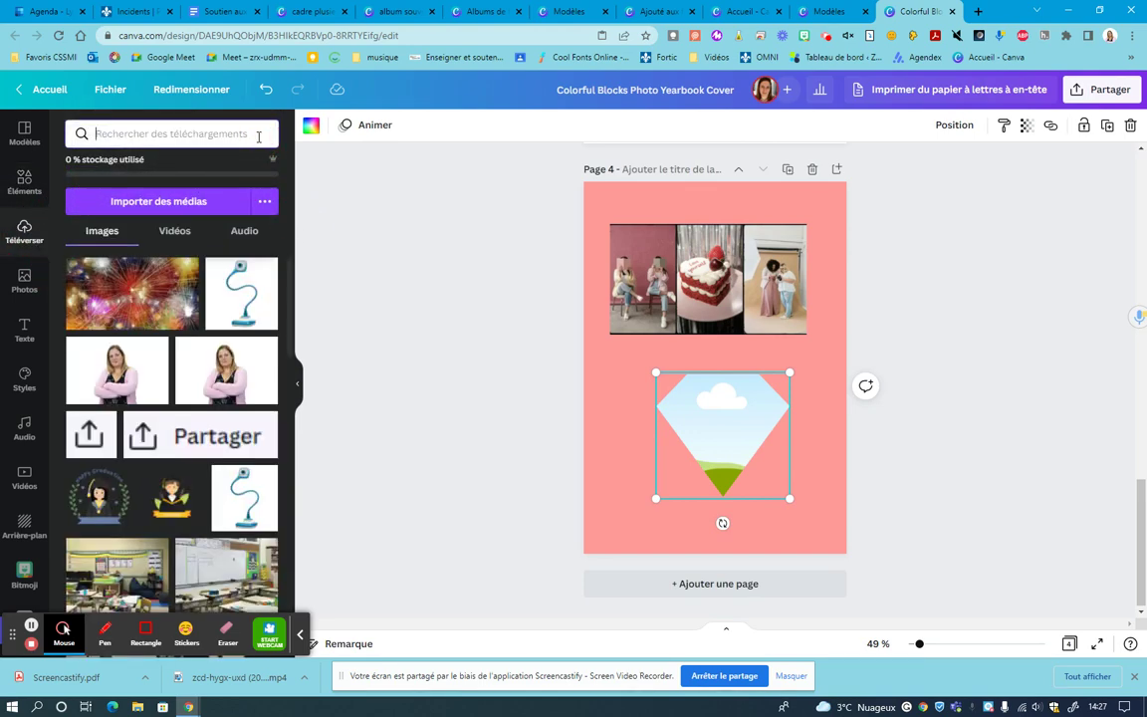
drag(135, 295, 849, 419)
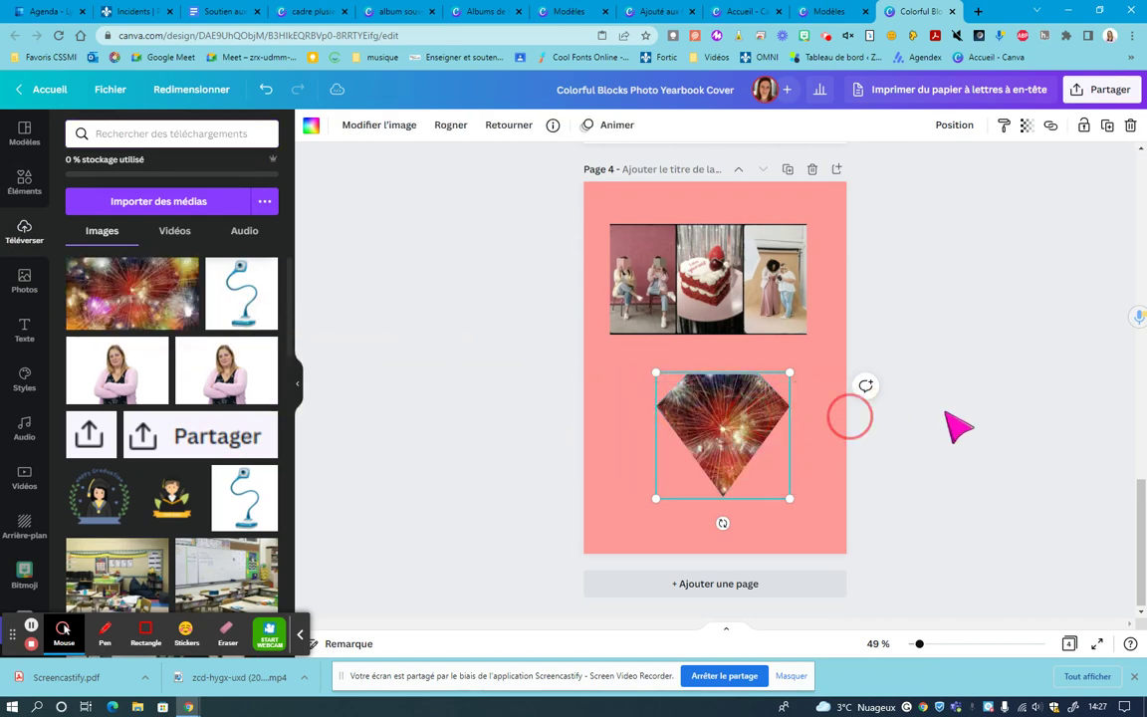
click(1001, 420)
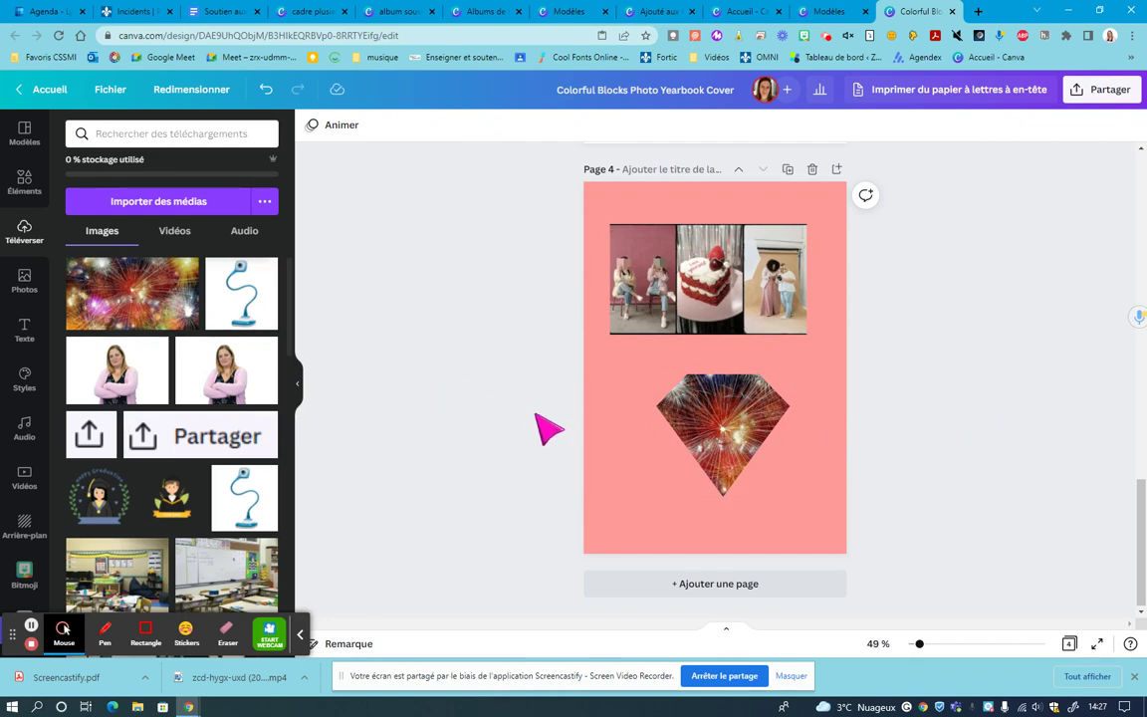
Clear page 3 by deleting the pink table and both small image frames.
scroll(548, 439, up, 8)
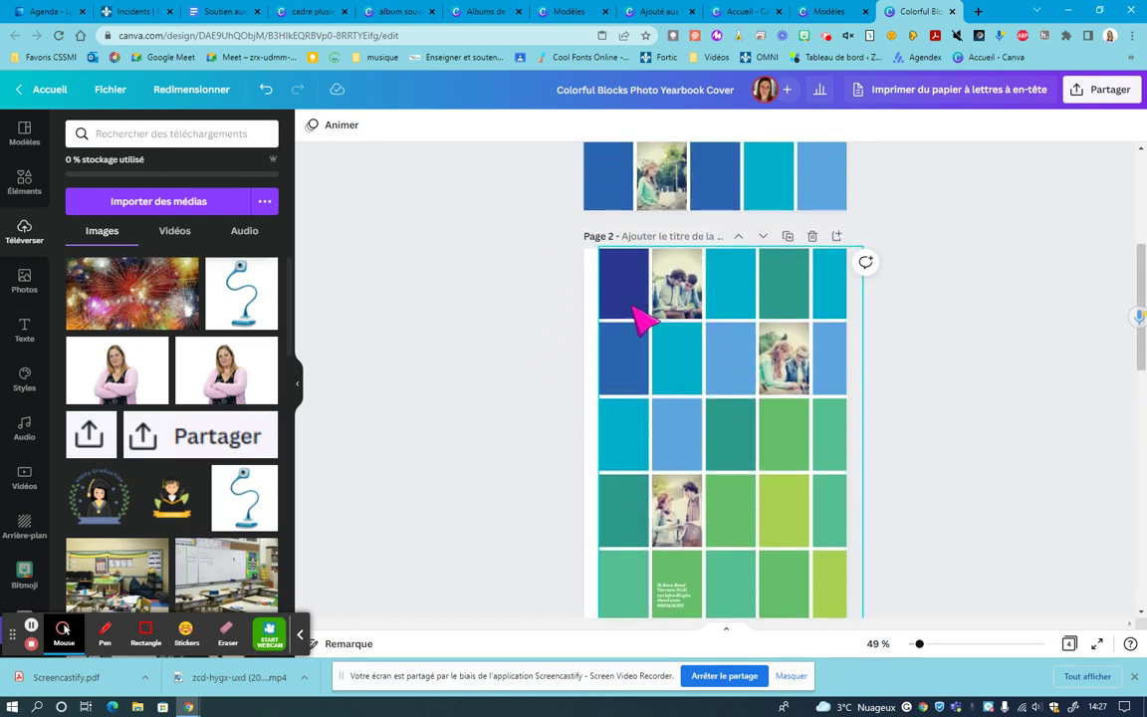
scroll(640, 320, down, 5)
scroll(658, 328, down, 3)
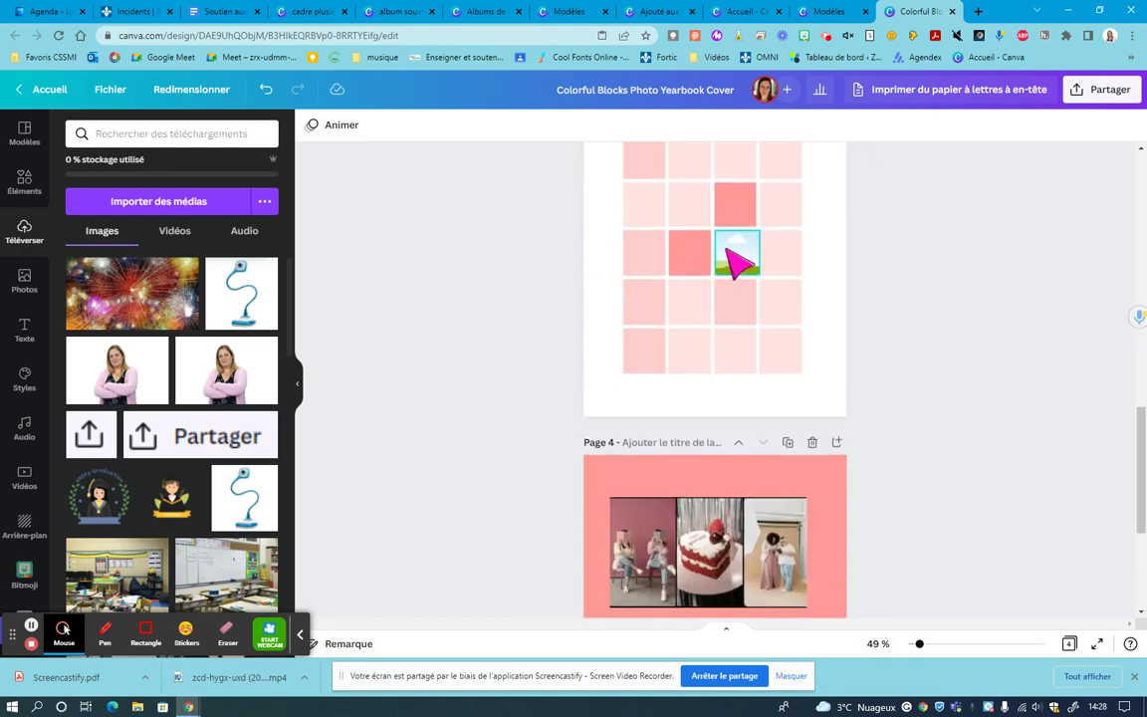
scroll(737, 256, up, 2)
click(726, 283)
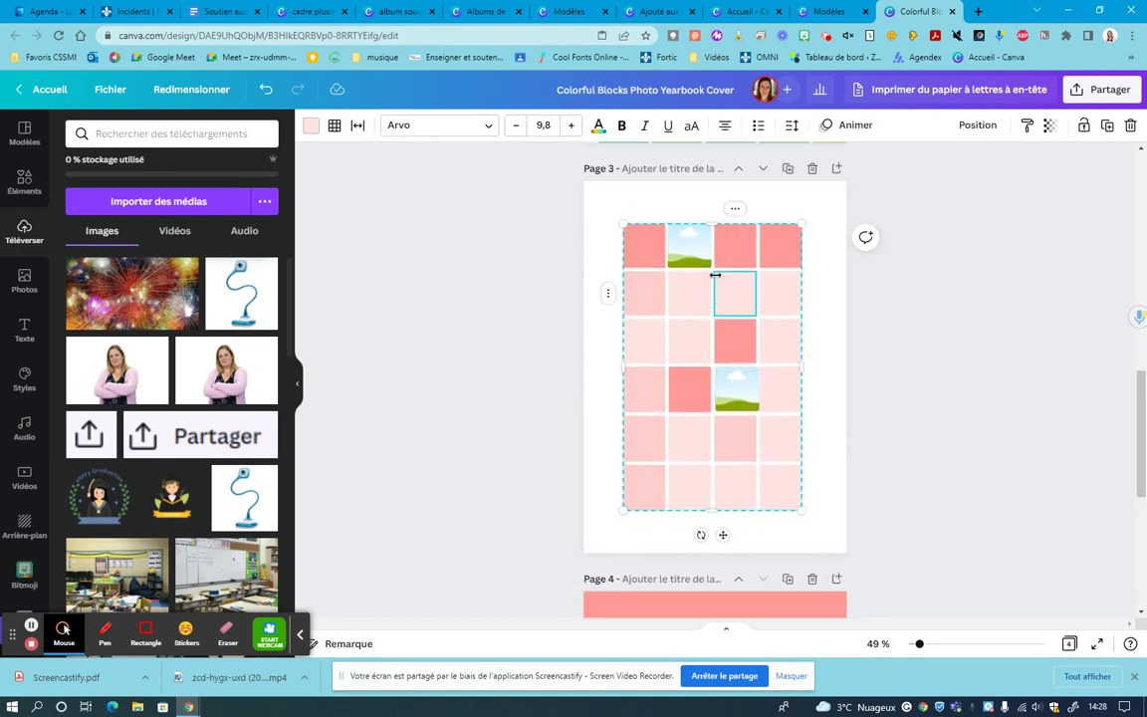
key(Delete)
click(683, 247)
key(Delete)
click(745, 393)
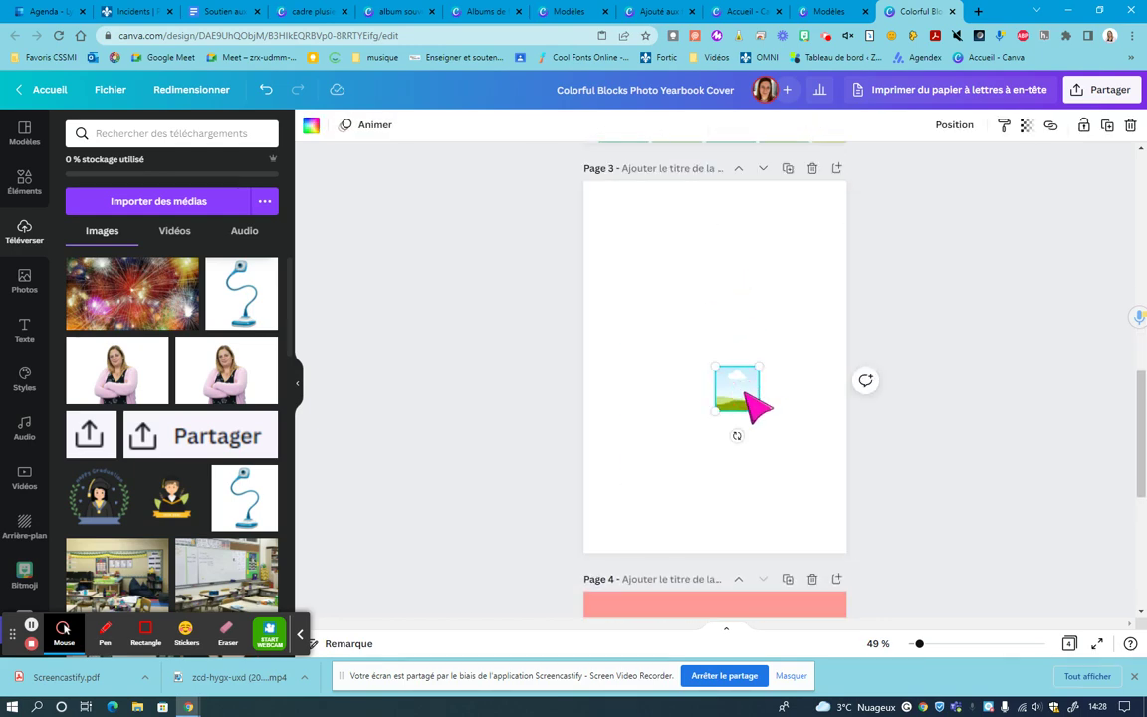
key(Delete)
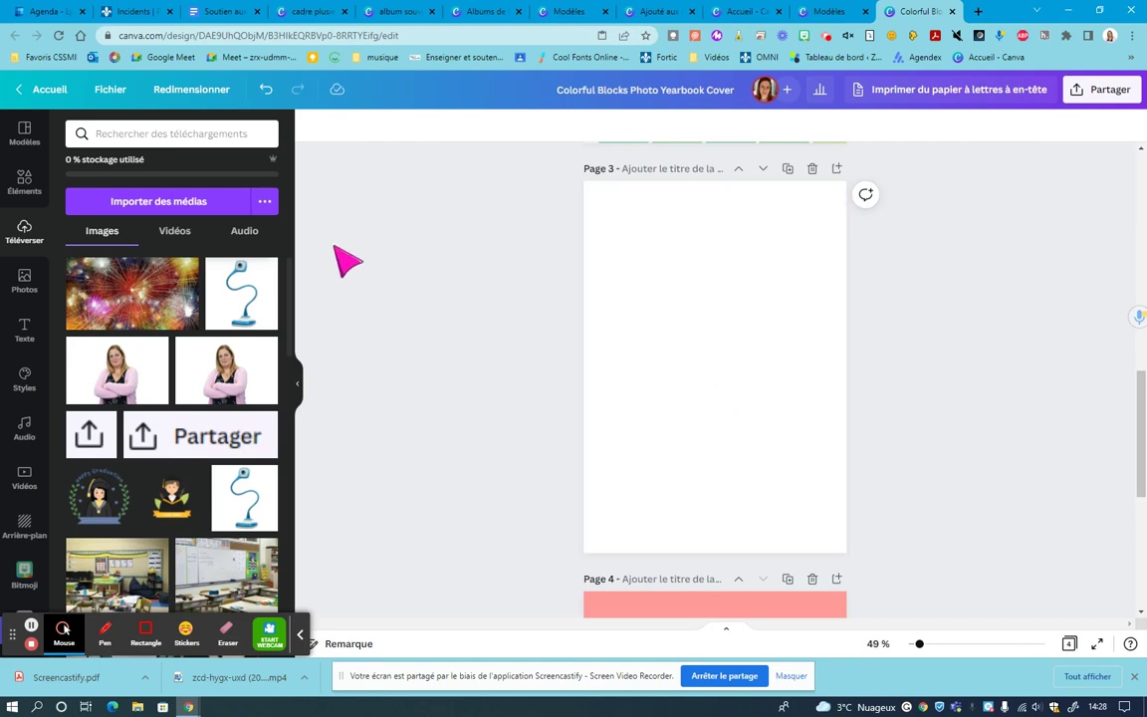
Search the elements for "tableau" and add the table with red header cells and pale pink filled cells to page 3.
click(23, 181)
click(135, 135)
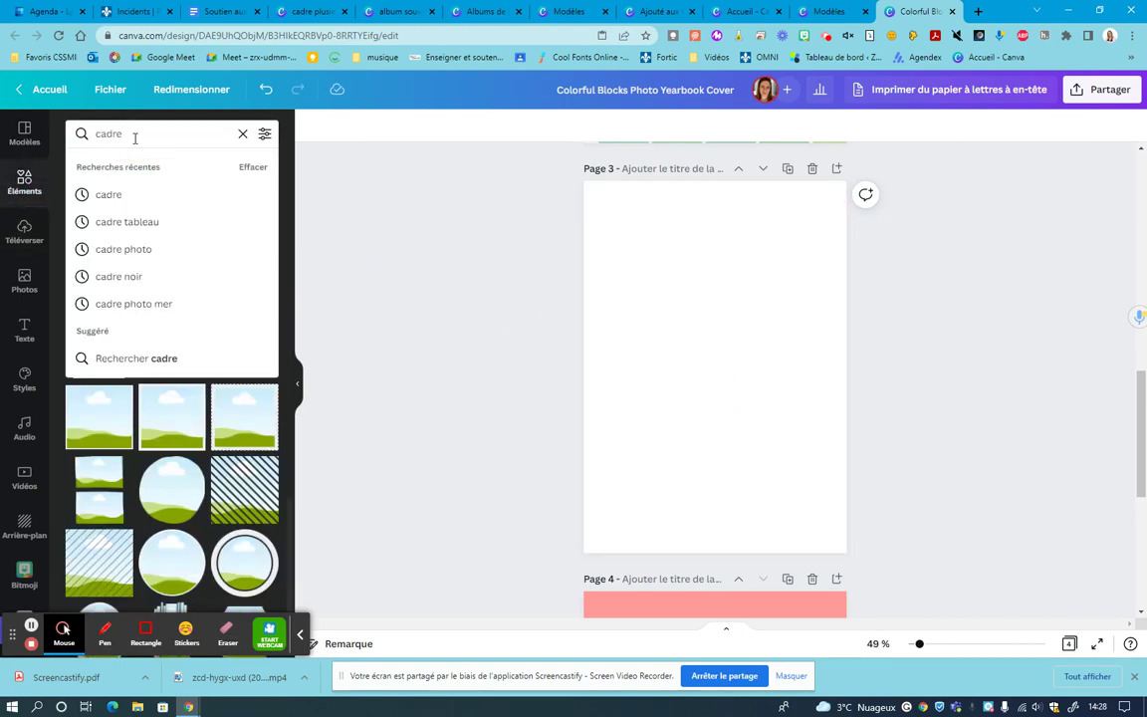
key(BackSpace)
key(BackSpace)
key(BackSpace)
text(tableau)
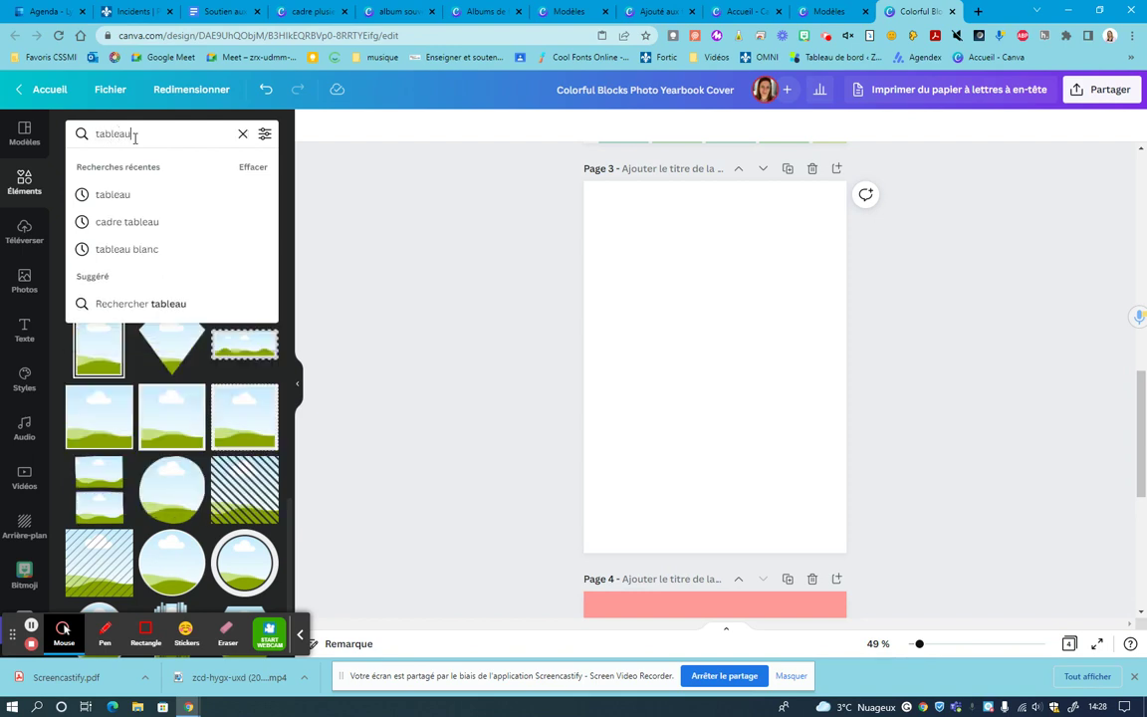
key(Return)
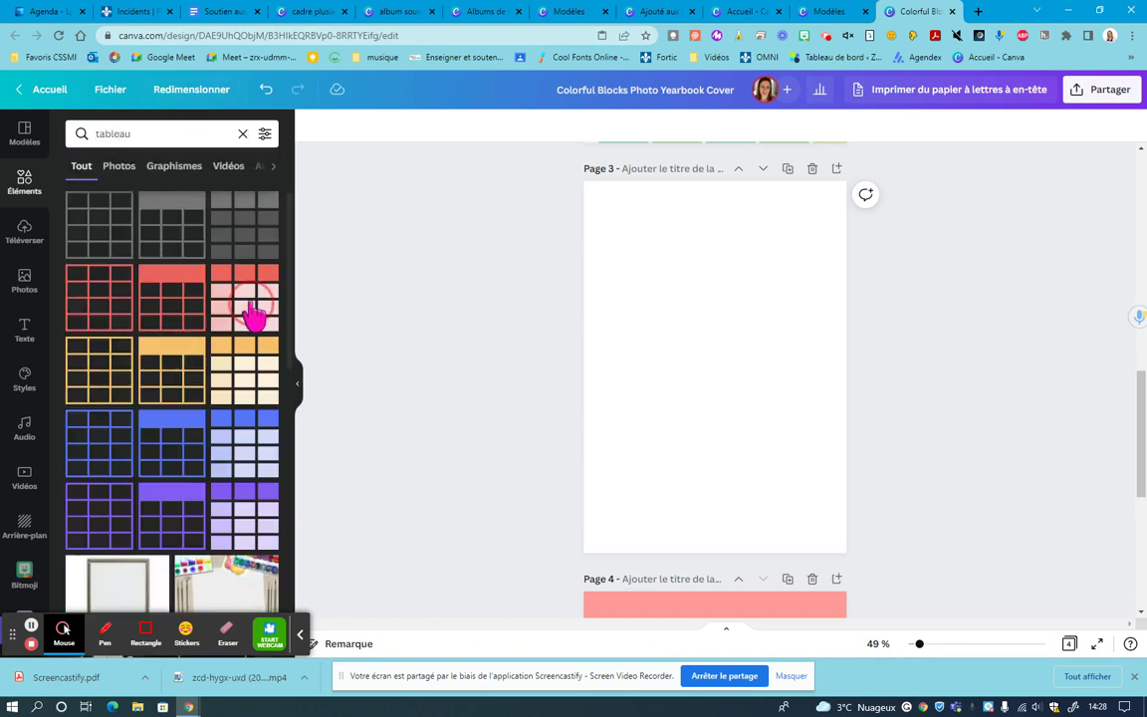
click(249, 322)
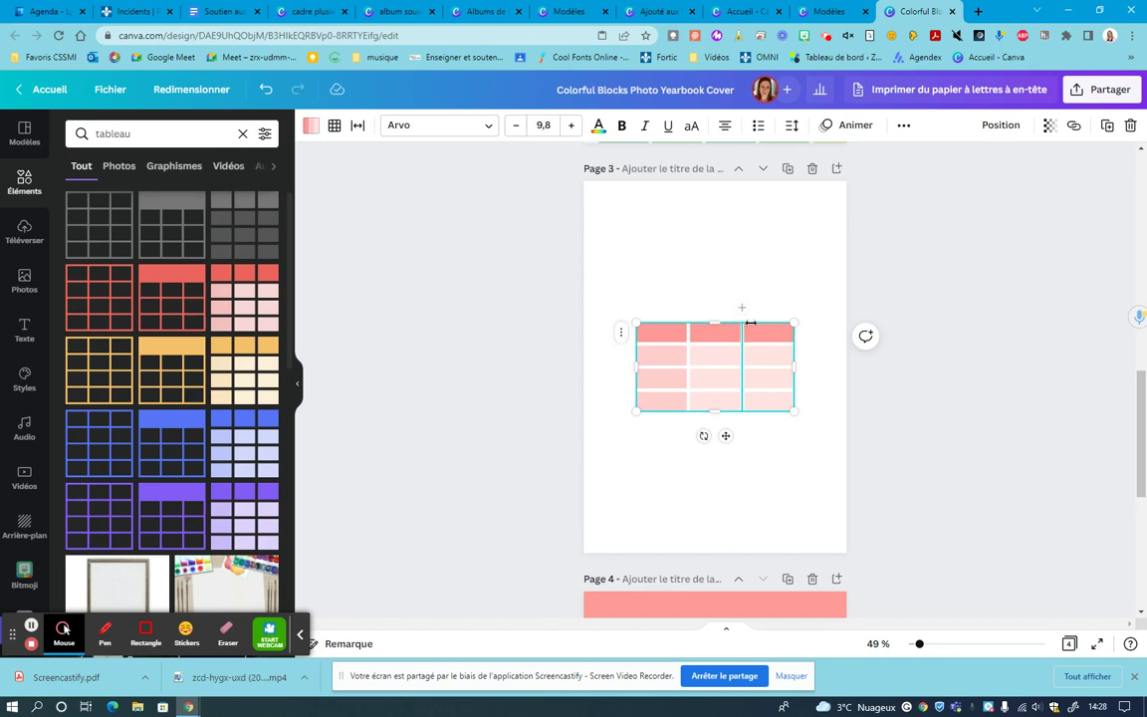
Expand the table to five columns and five rows, and enlarge it to cover most of page 3.
click(745, 309)
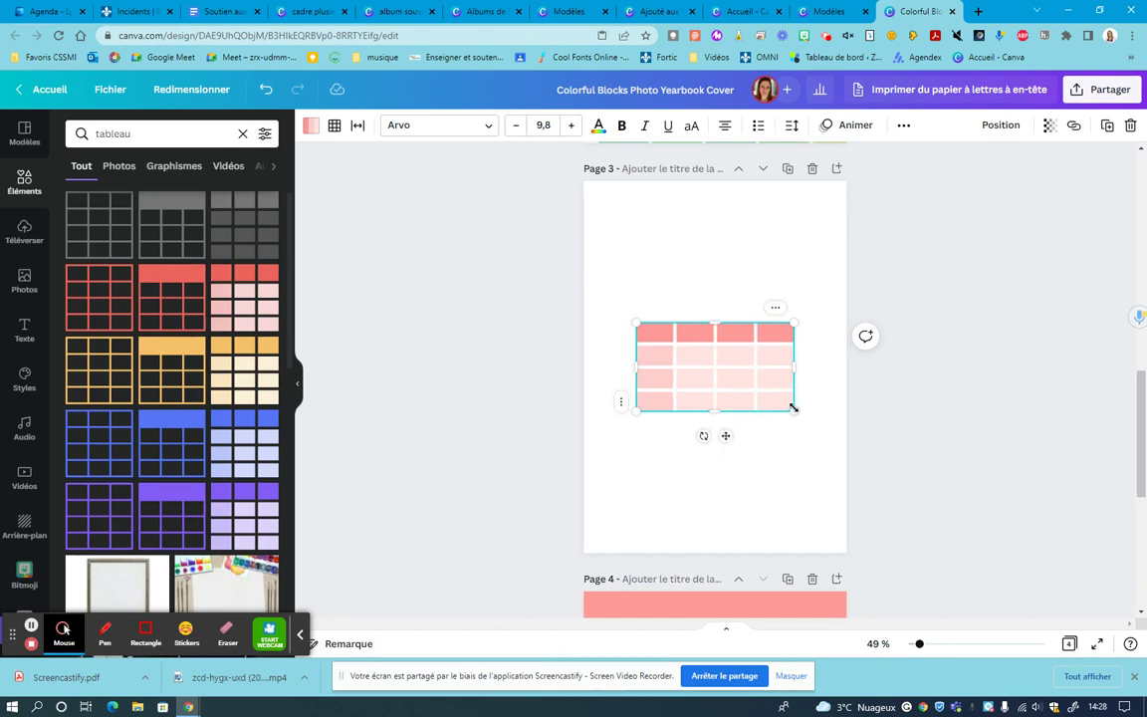
drag(794, 409, 803, 470)
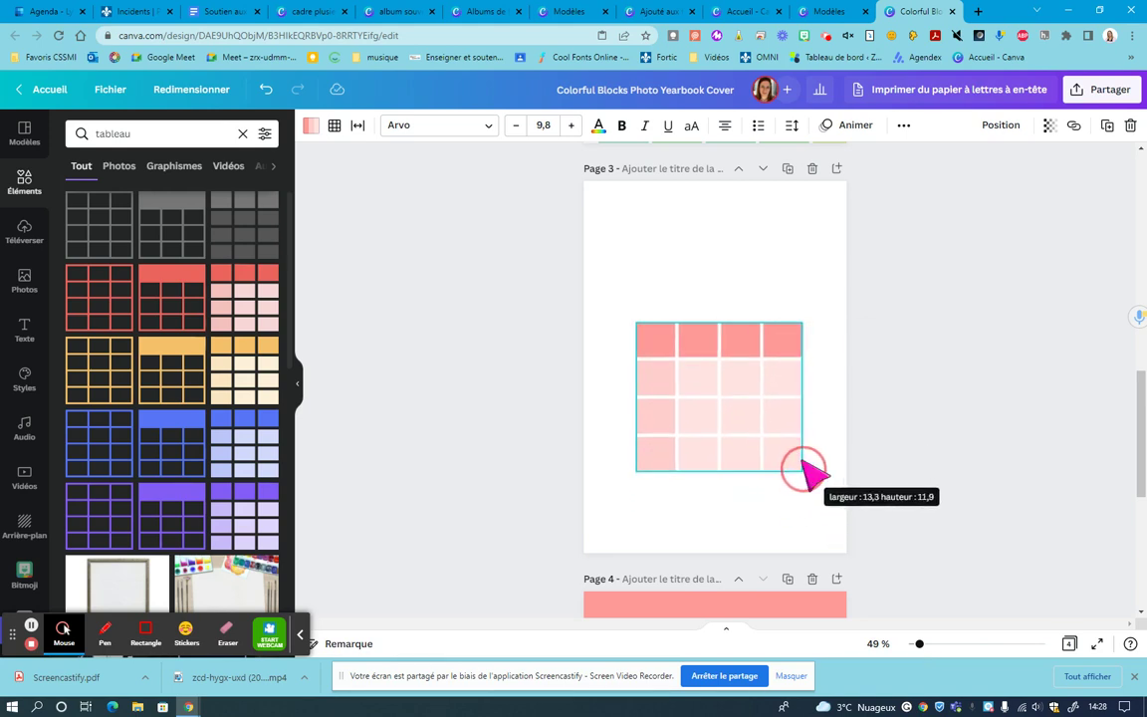
drag(707, 337, 610, 216)
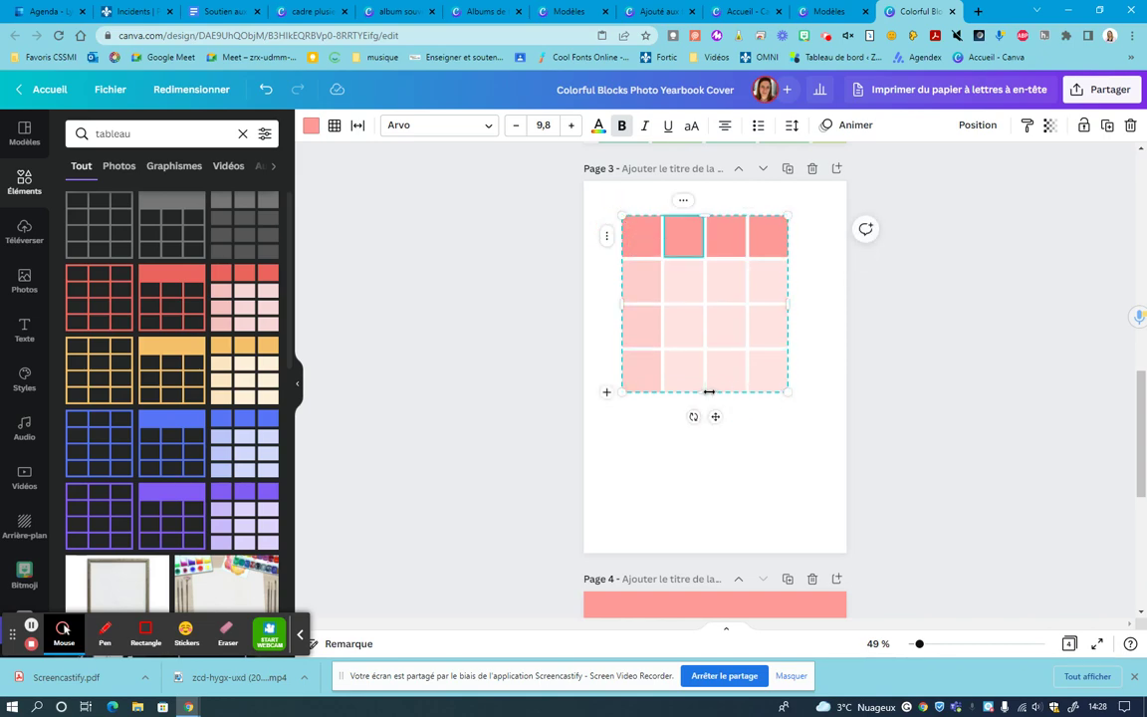
click(607, 396)
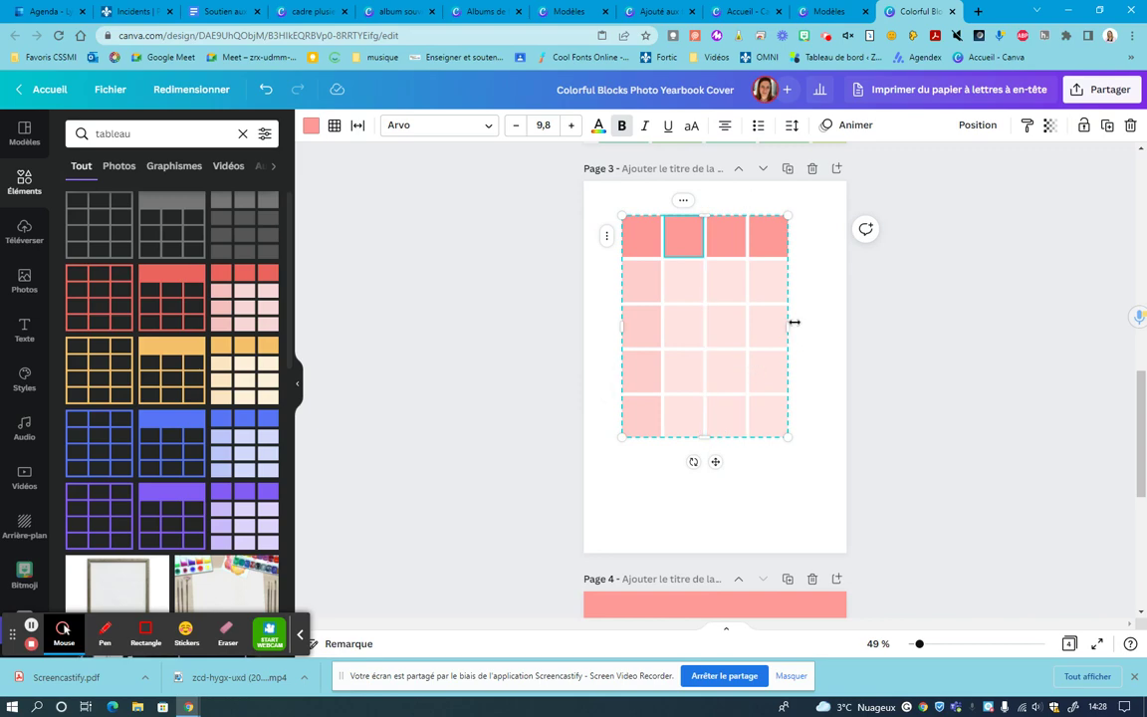
click(788, 203)
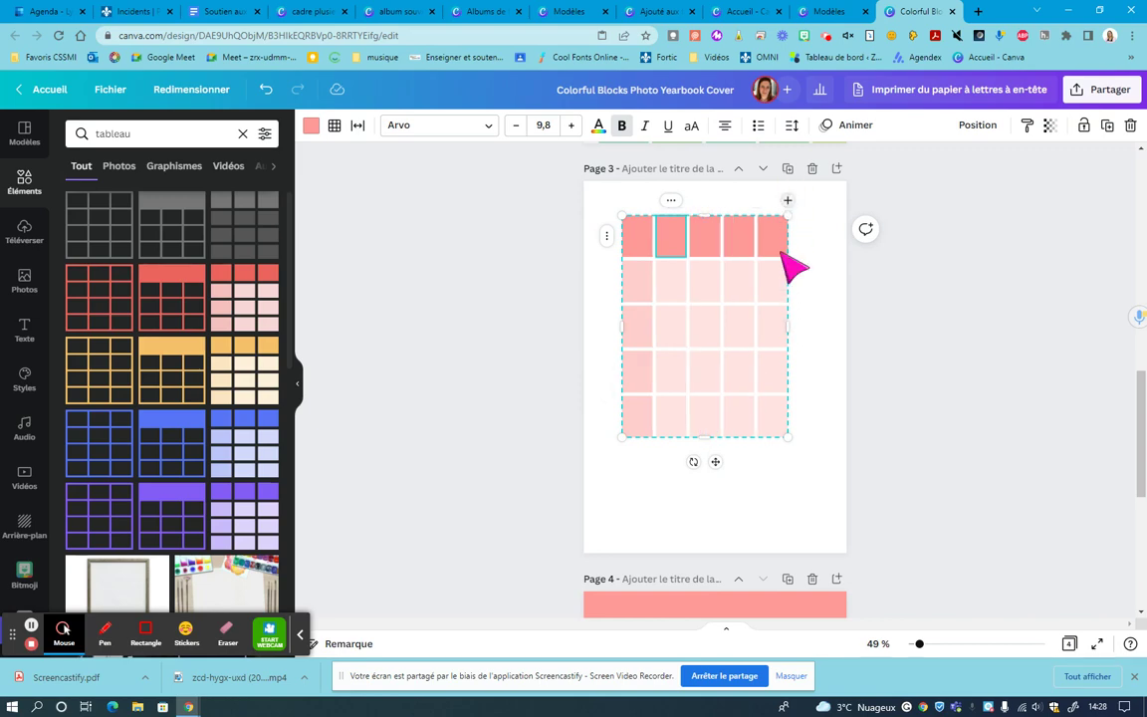
drag(786, 438, 812, 504)
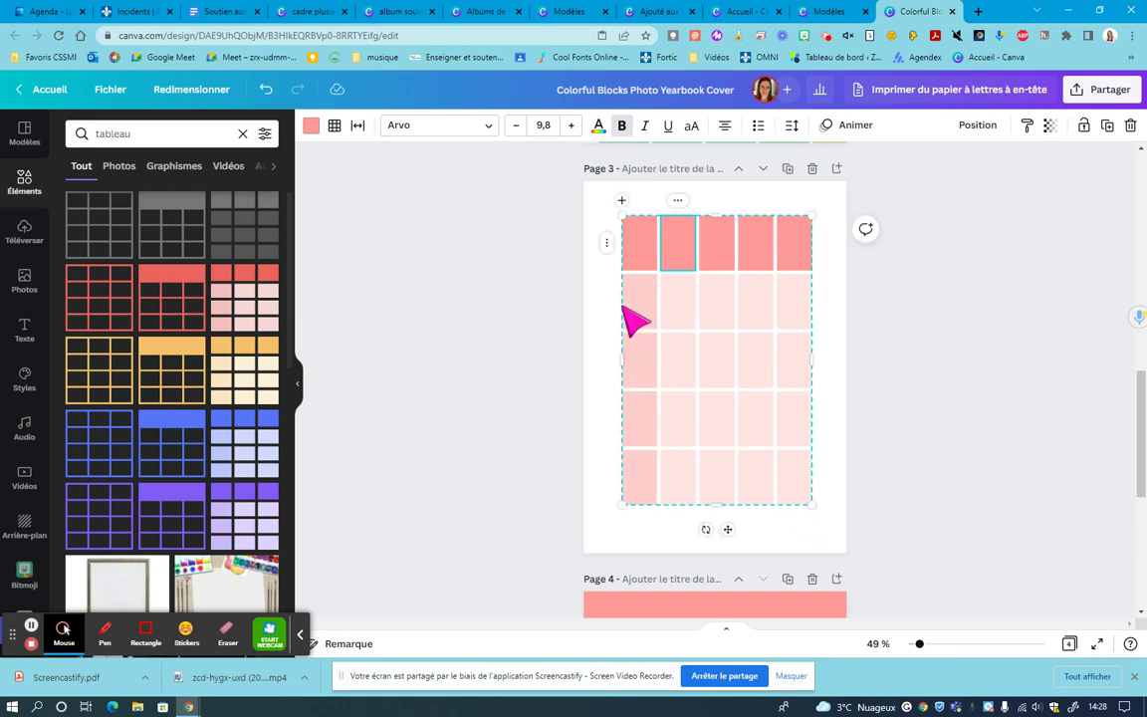
mouse_move(617, 344)
mouse_down()
mouse_move(618, 356)
mouse_move(599, 357)
mouse_up()
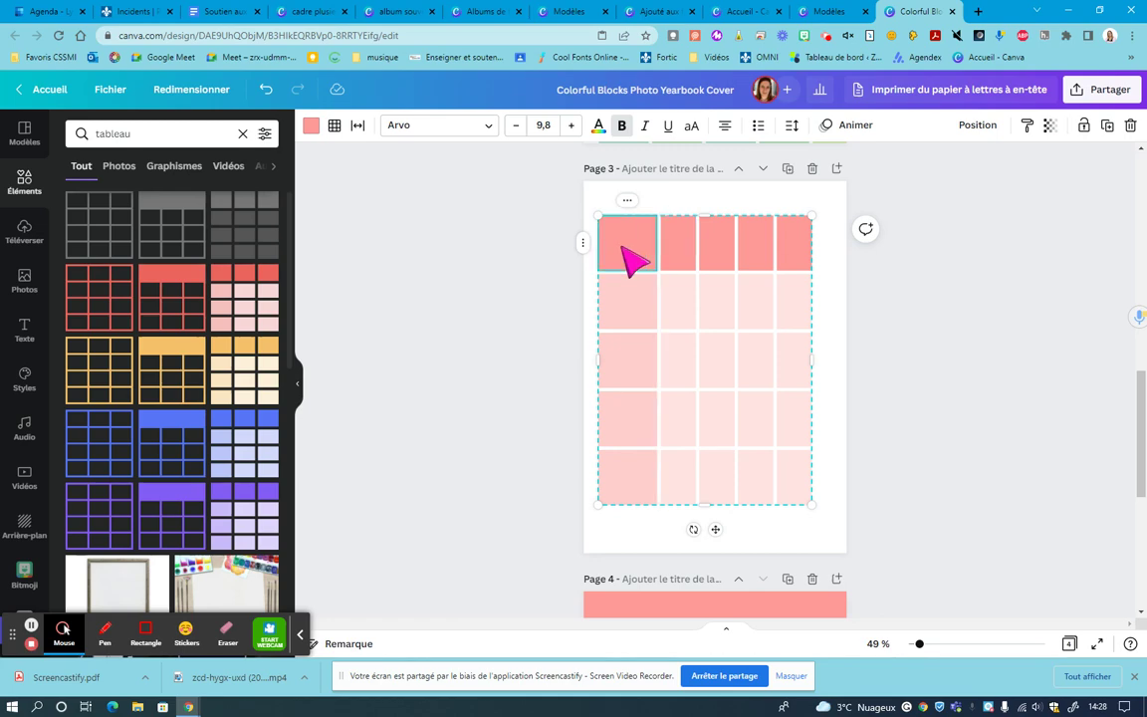
Make all rows of the table equal in height and all columns equal in width.
click(627, 201)
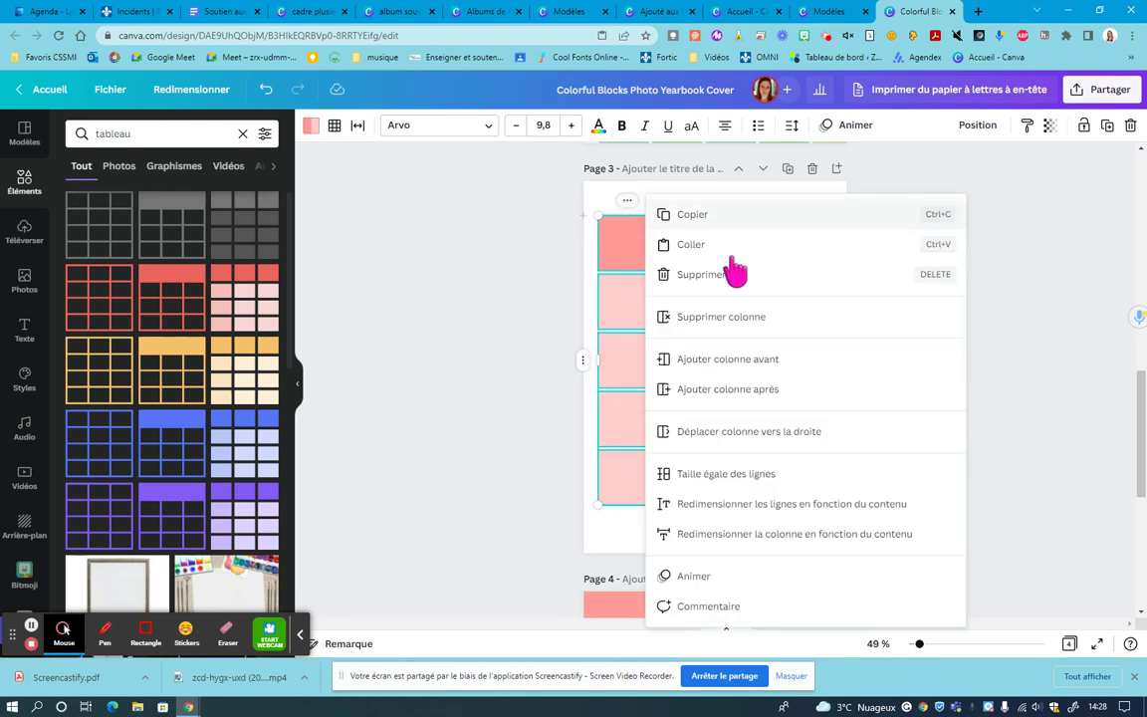
click(725, 475)
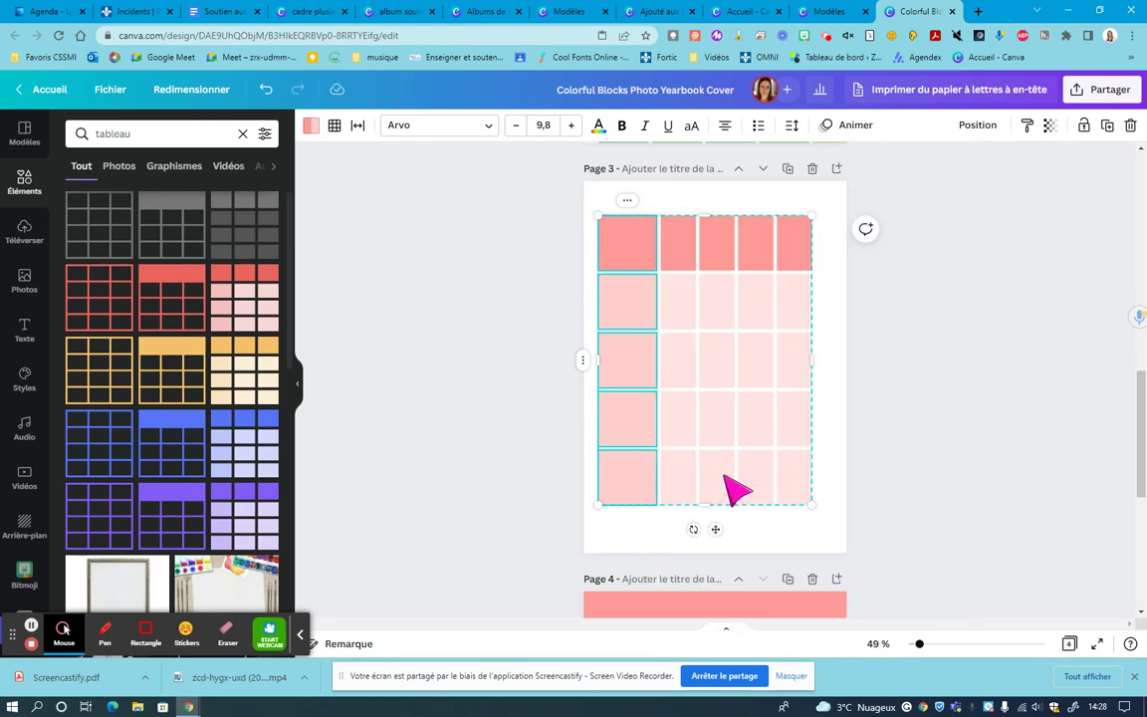
click(627, 200)
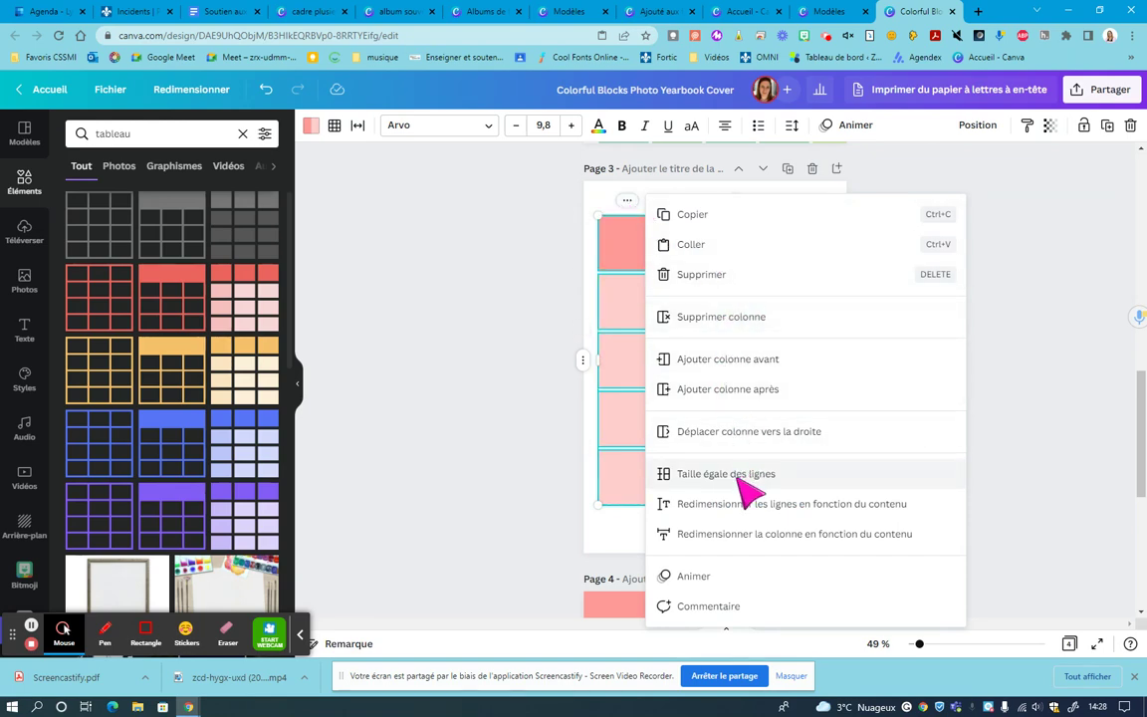
click(620, 435)
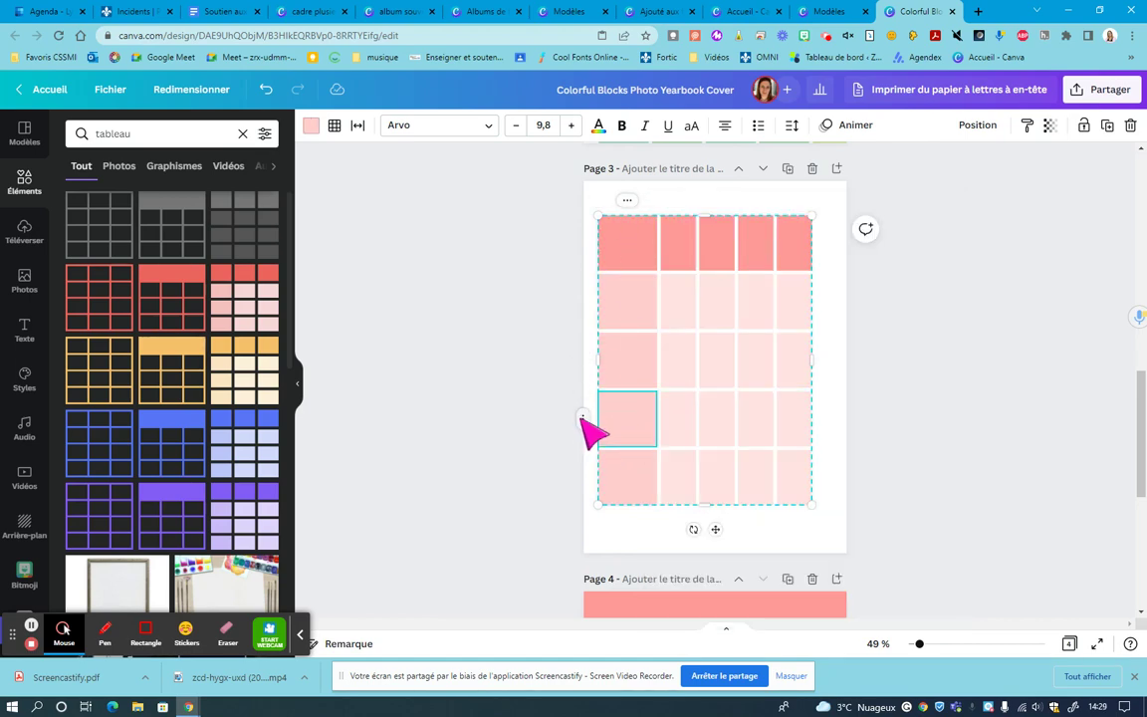
right_click(593, 433)
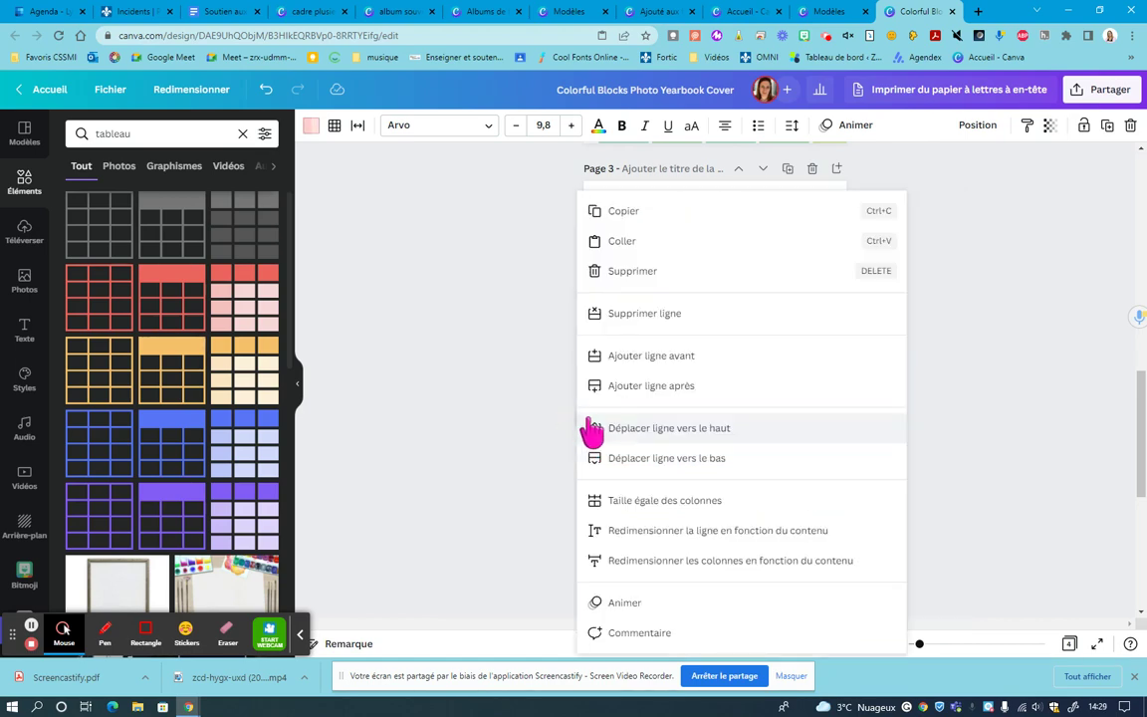
click(719, 501)
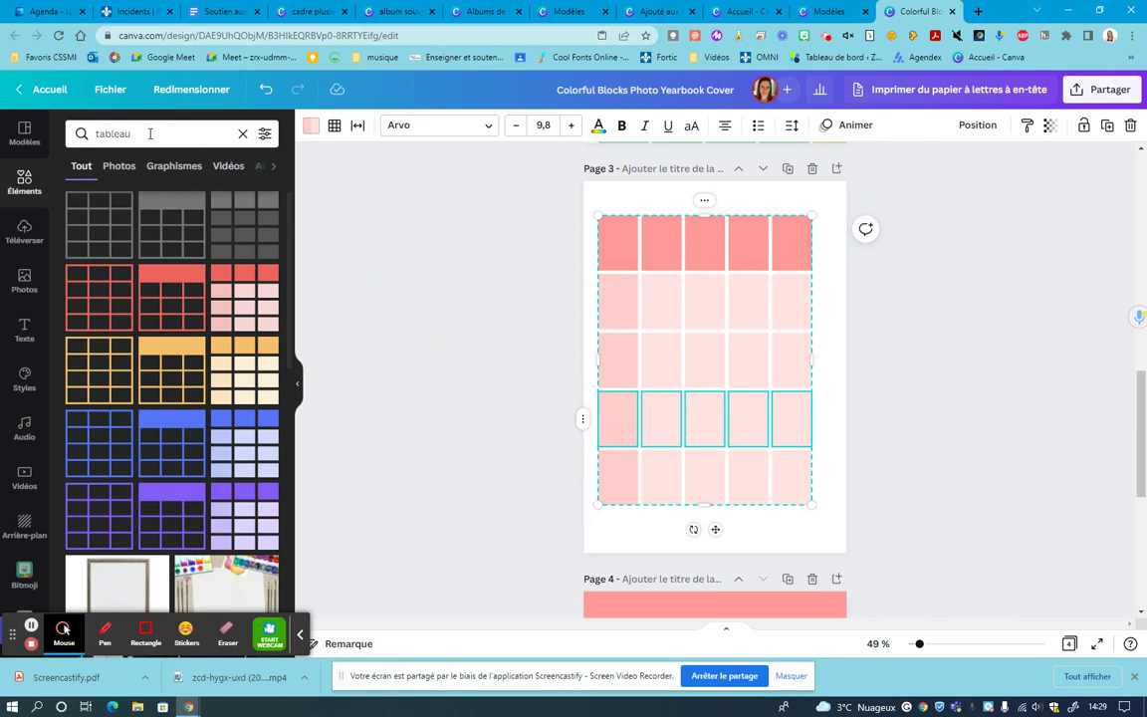
Search the elements for "cadre".
click(84, 133)
text(c)
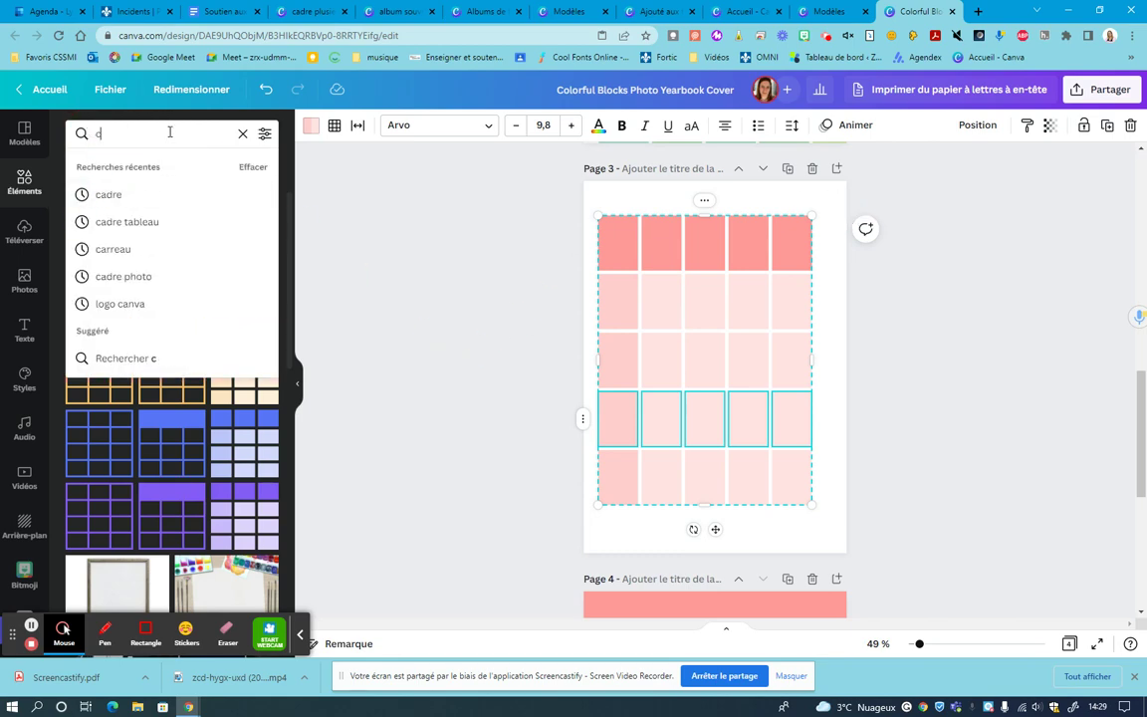
text(adre)
key(Return)
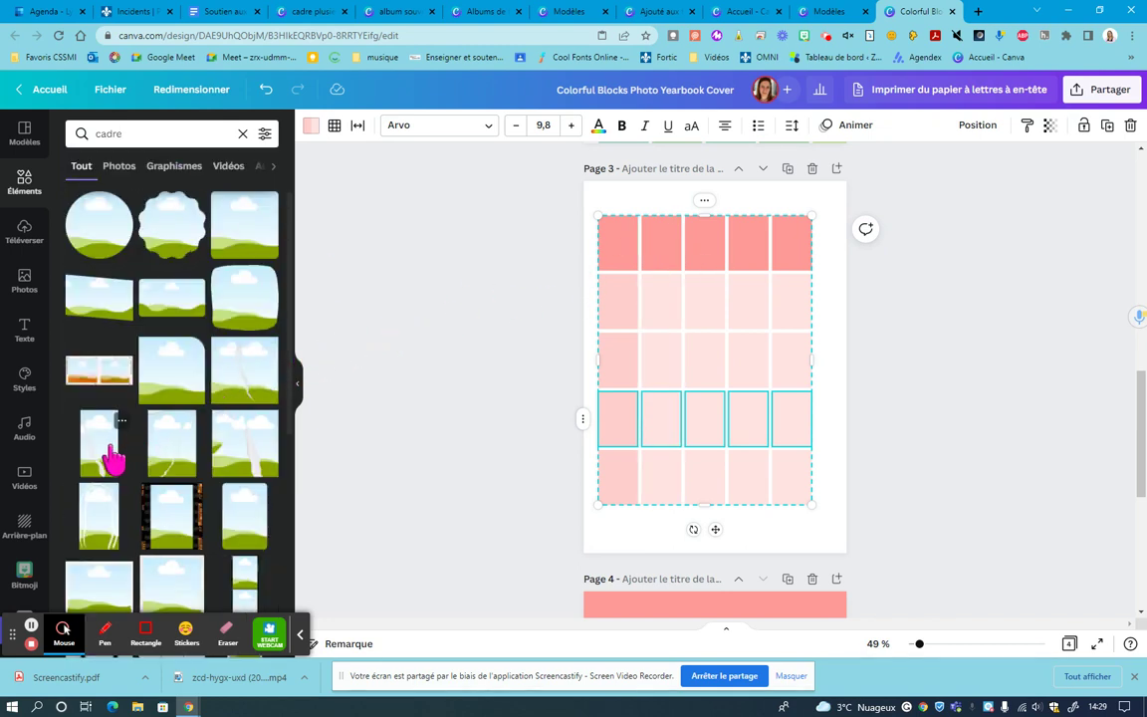
drag(105, 461, 672, 294)
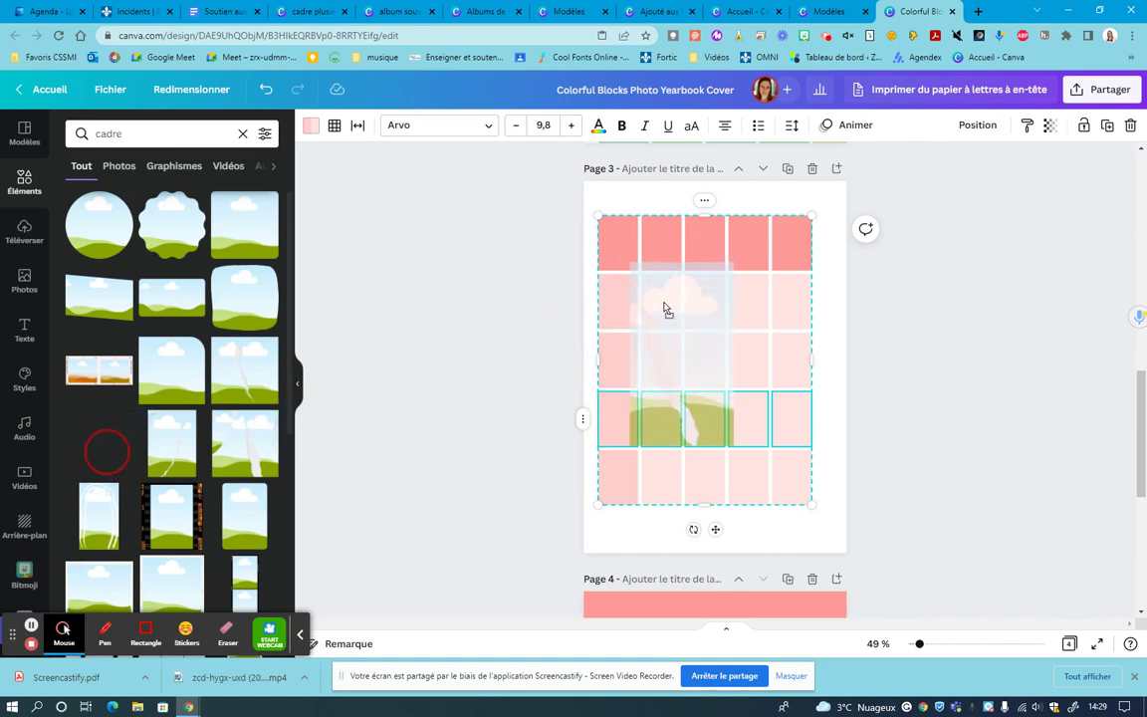
drag(664, 304, 661, 308)
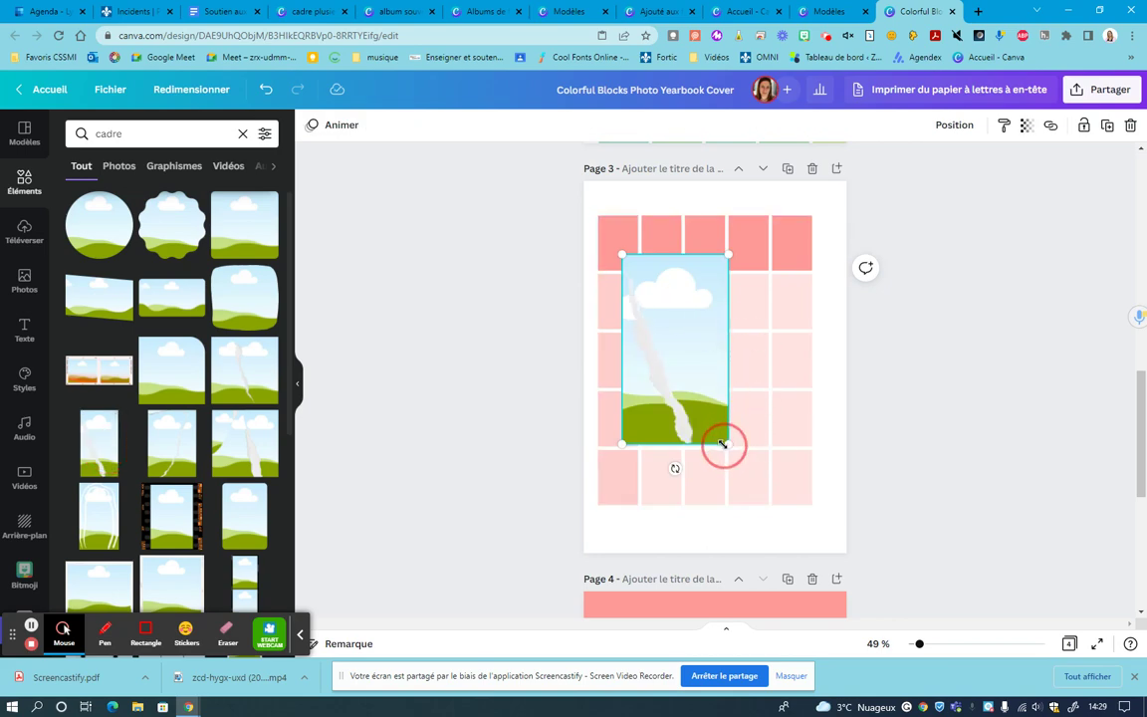
drag(723, 444, 633, 259)
key(Delete)
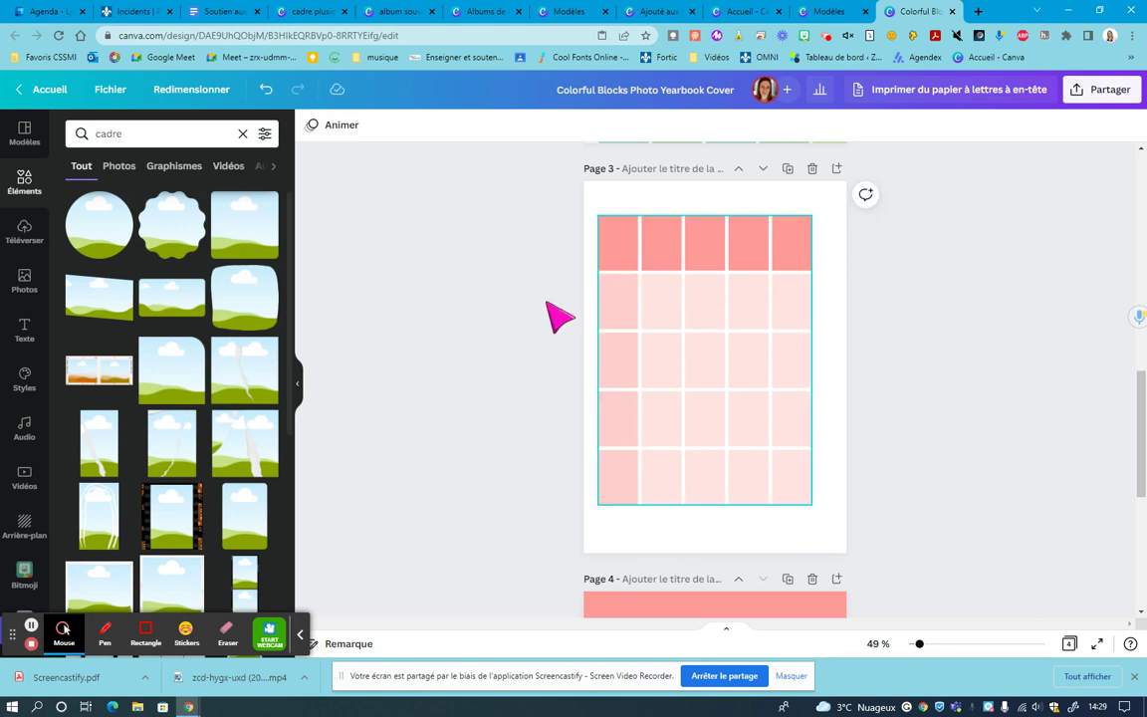
Fit a torn-paper frame into the table's first cell and place a copy of it in the fourth cell of the second row.
click(173, 450)
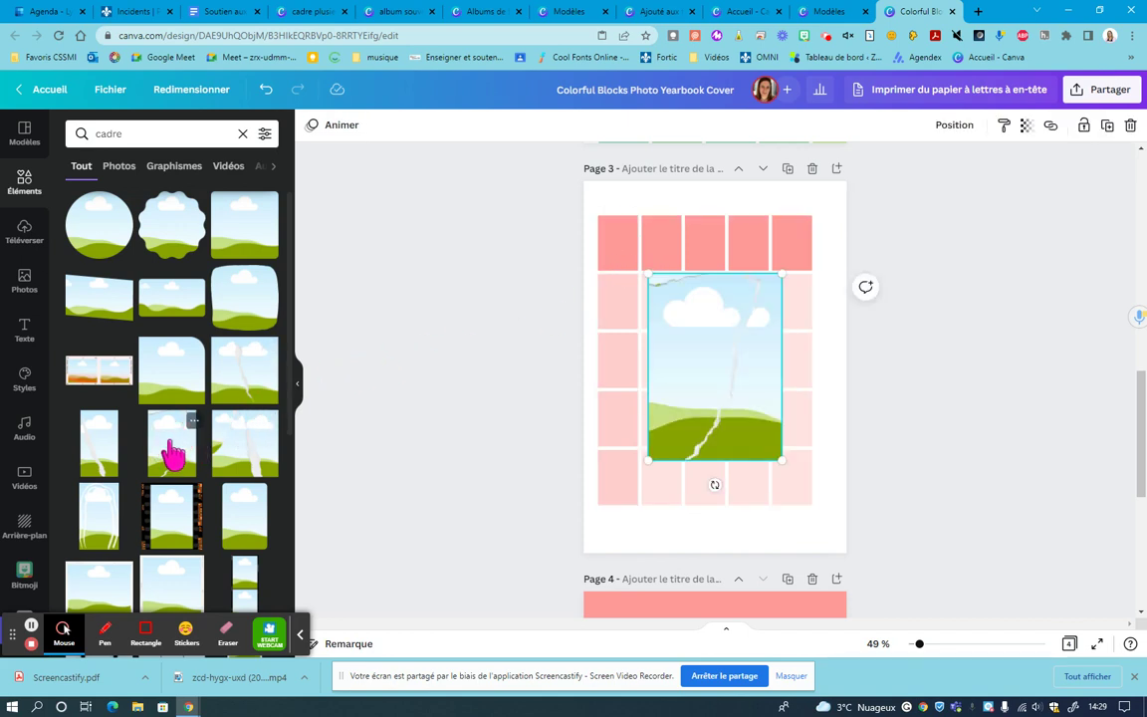
drag(735, 404, 634, 251)
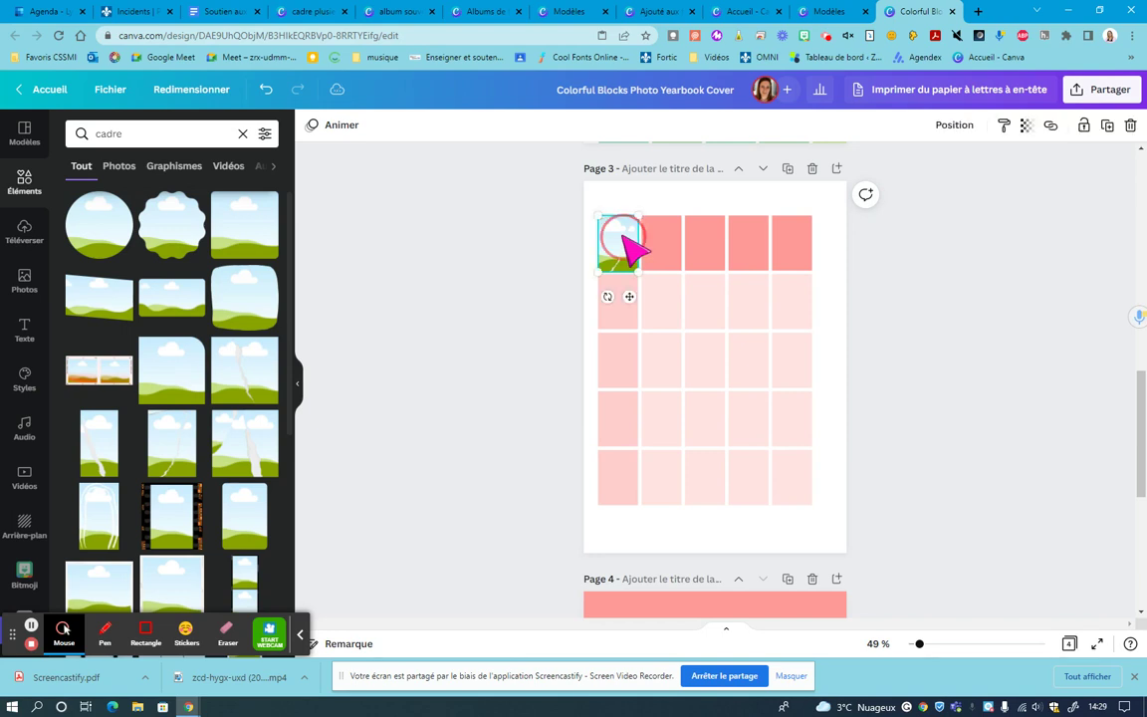
right_click(626, 239)
click(665, 255)
click(718, 296)
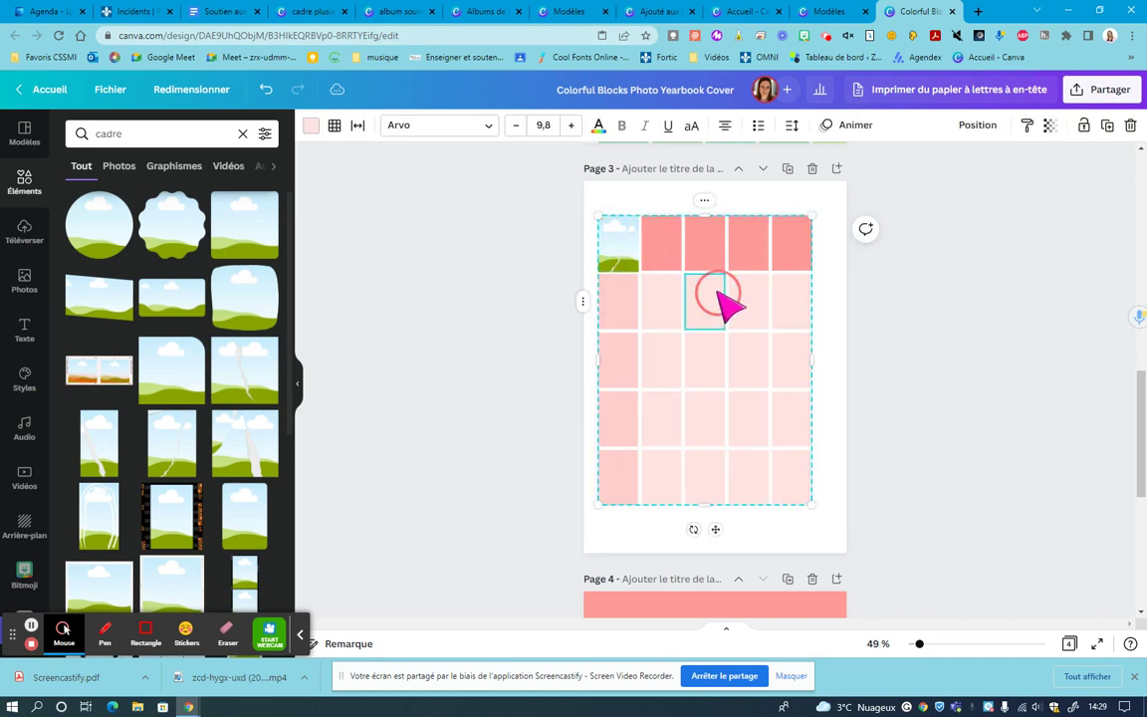
right_click(719, 297)
click(781, 132)
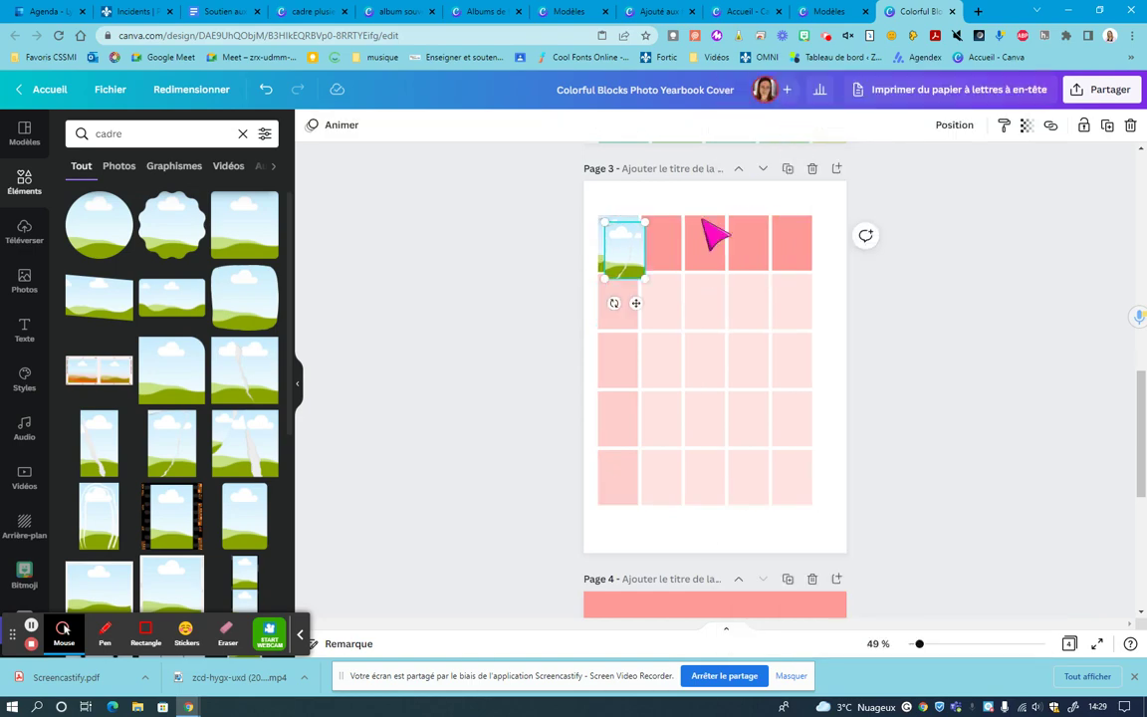
drag(644, 262, 767, 308)
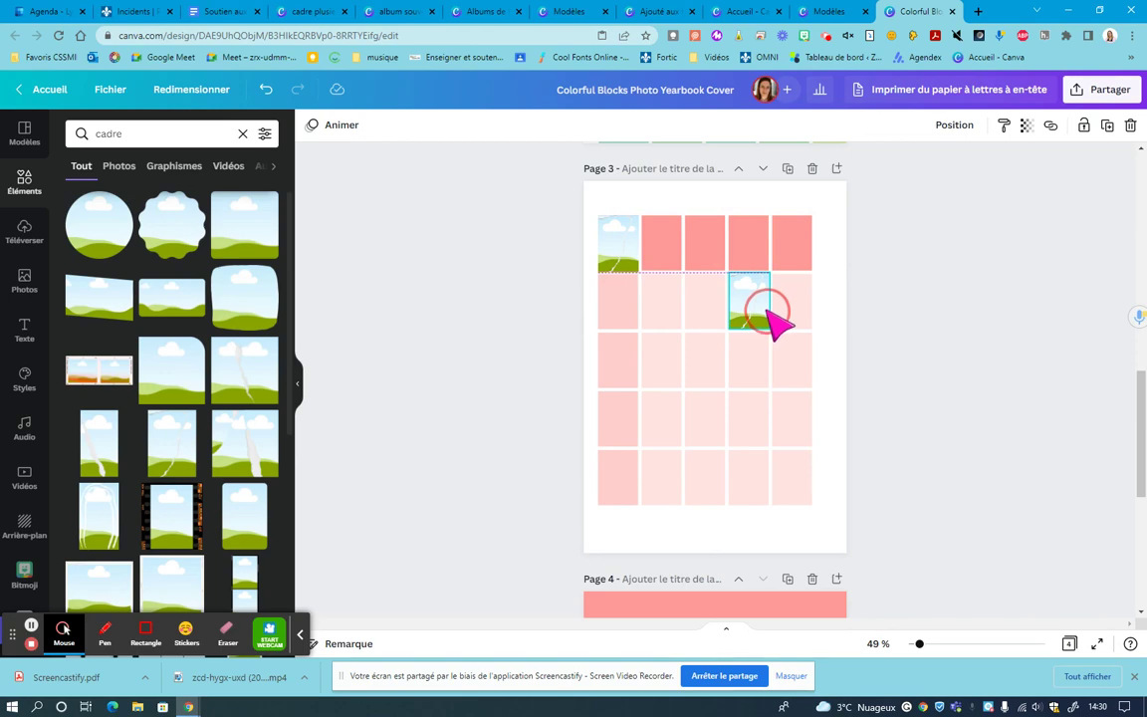
drag(768, 311, 767, 311)
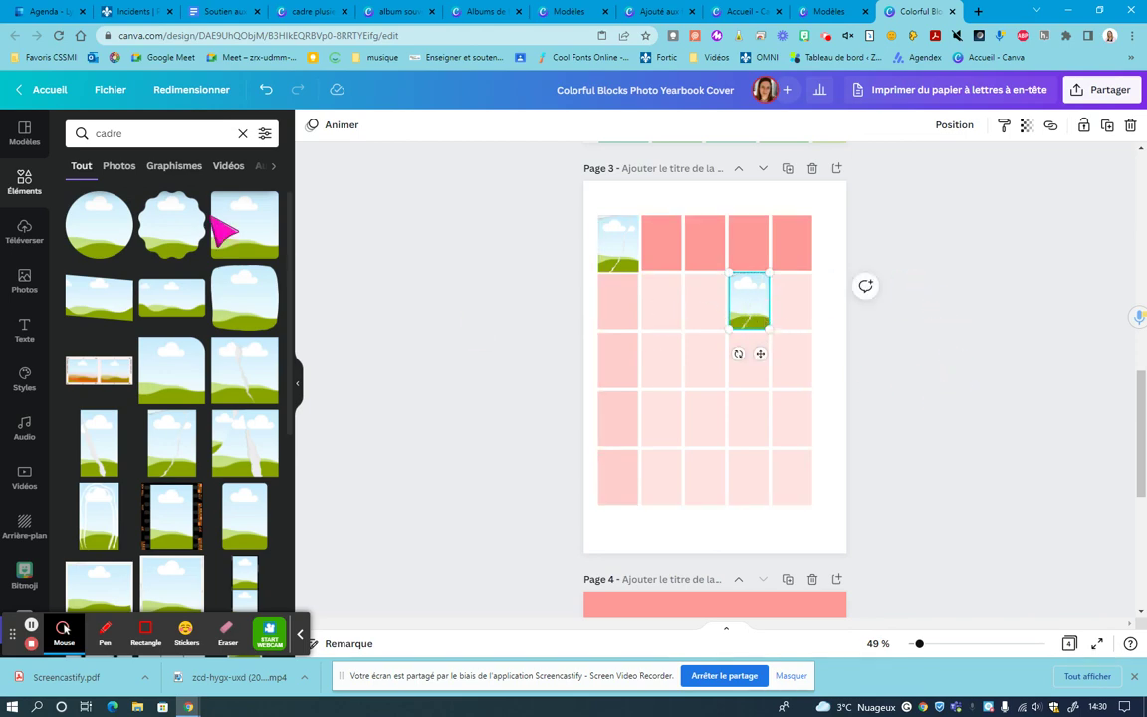
Fill the first-cell frame with the stock photo of an adult holding a child, and the second-row frame with the man in orange-red.
click(28, 284)
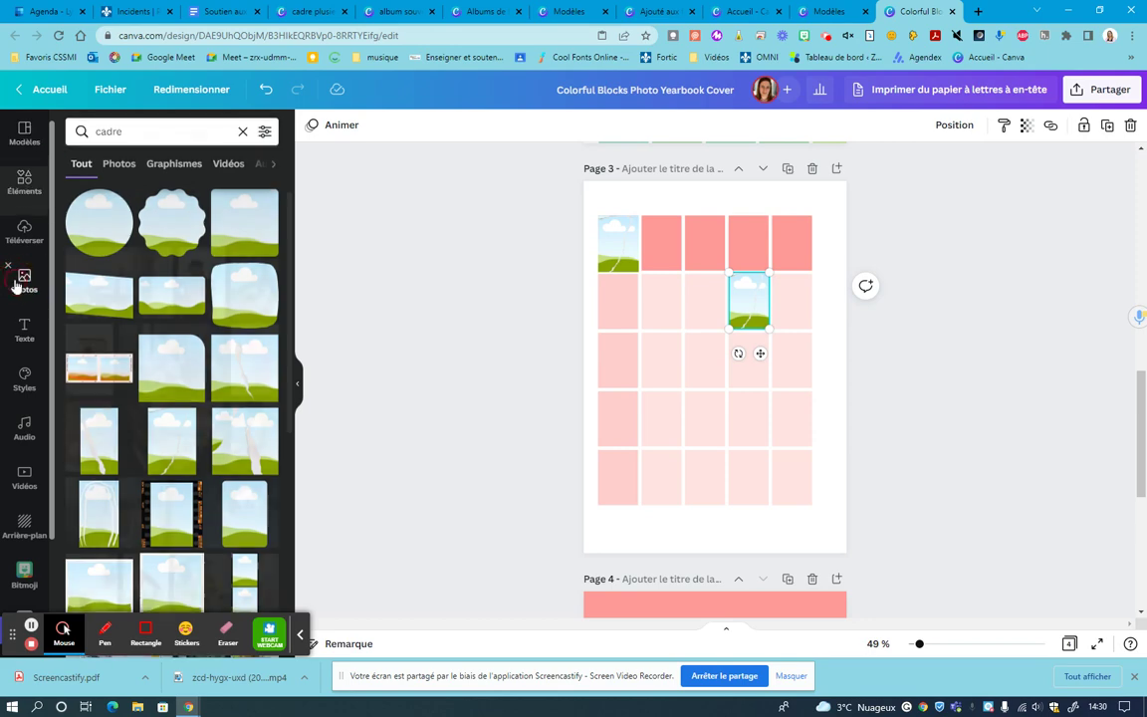
drag(182, 357, 618, 243)
drag(187, 304, 747, 302)
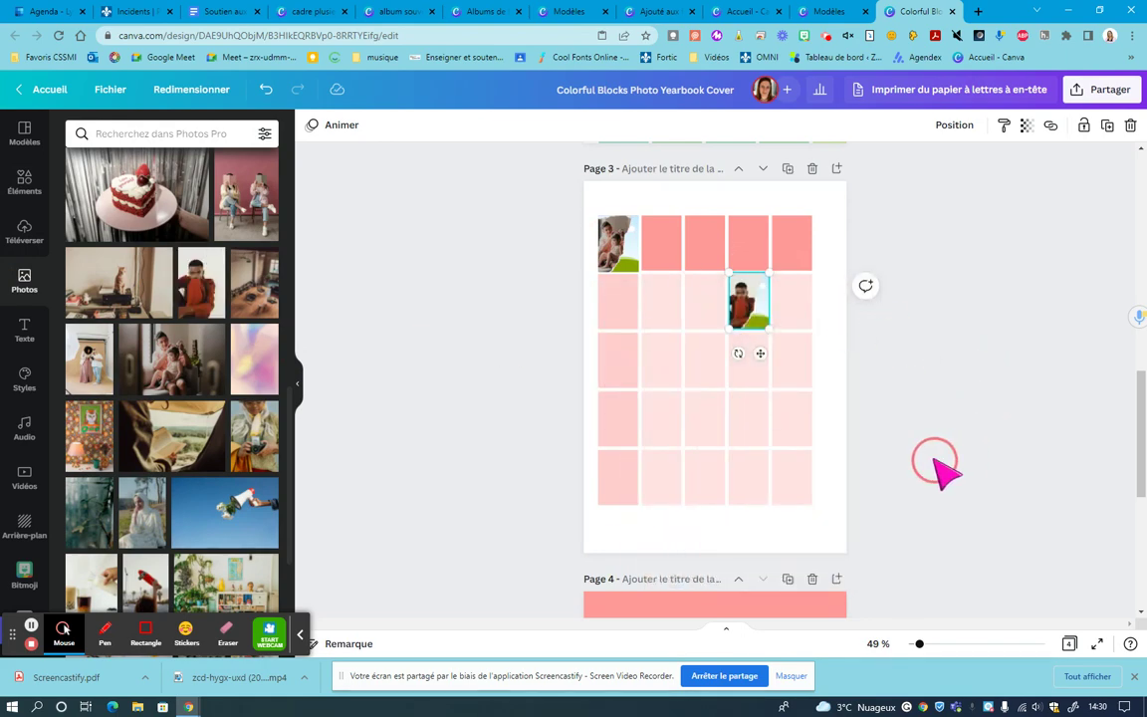
scroll(936, 462, up, 5)
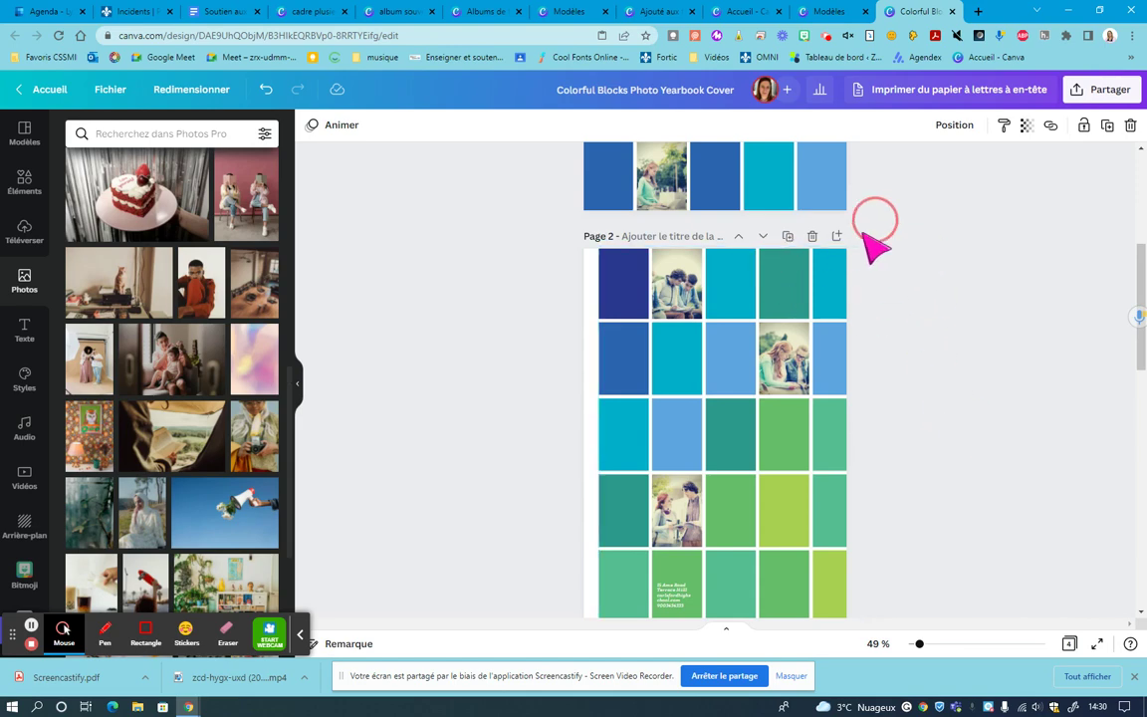
scroll(1001, 403, down, 5)
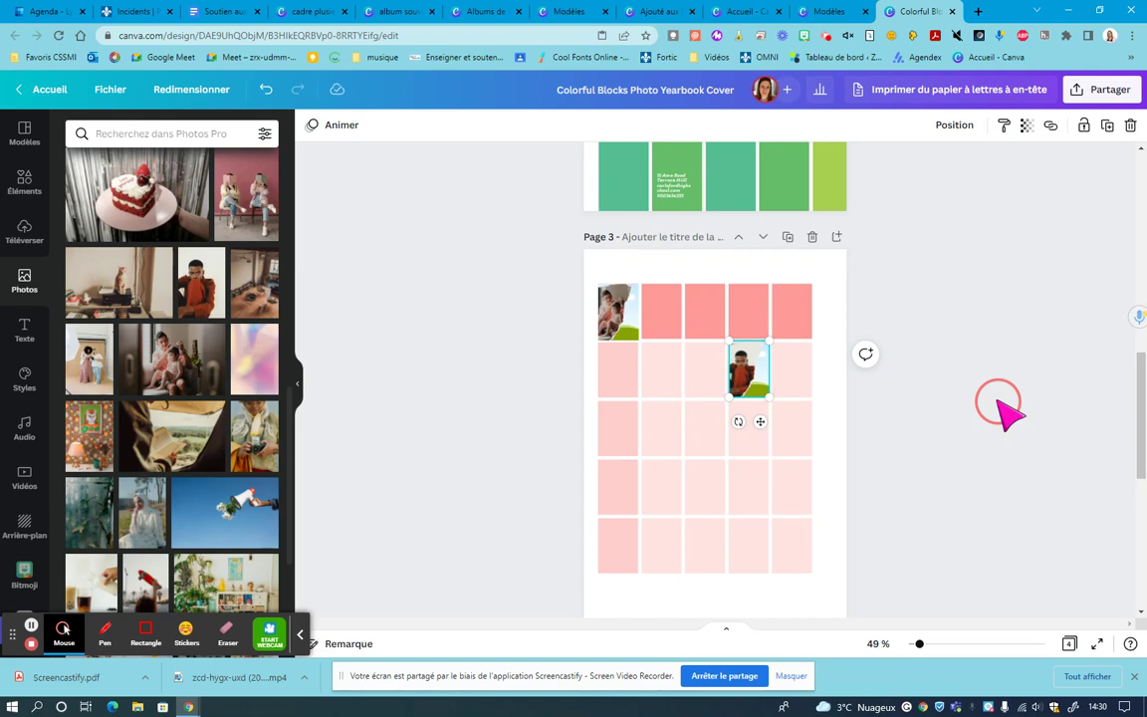
scroll(981, 483, down, 5)
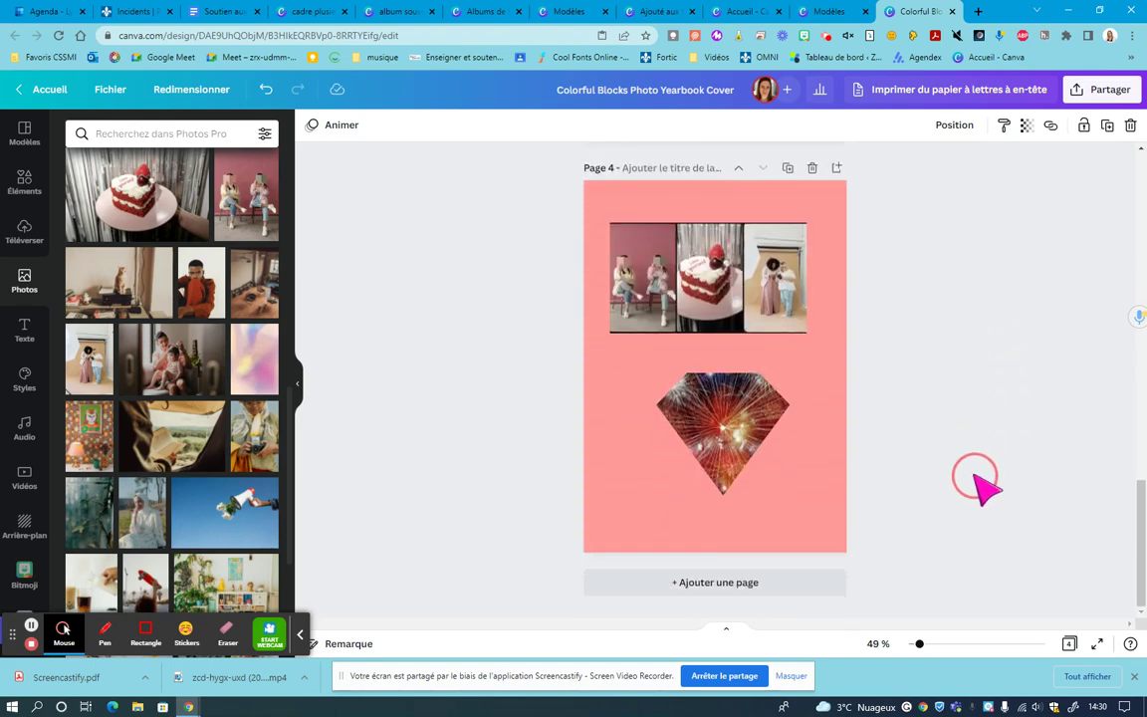